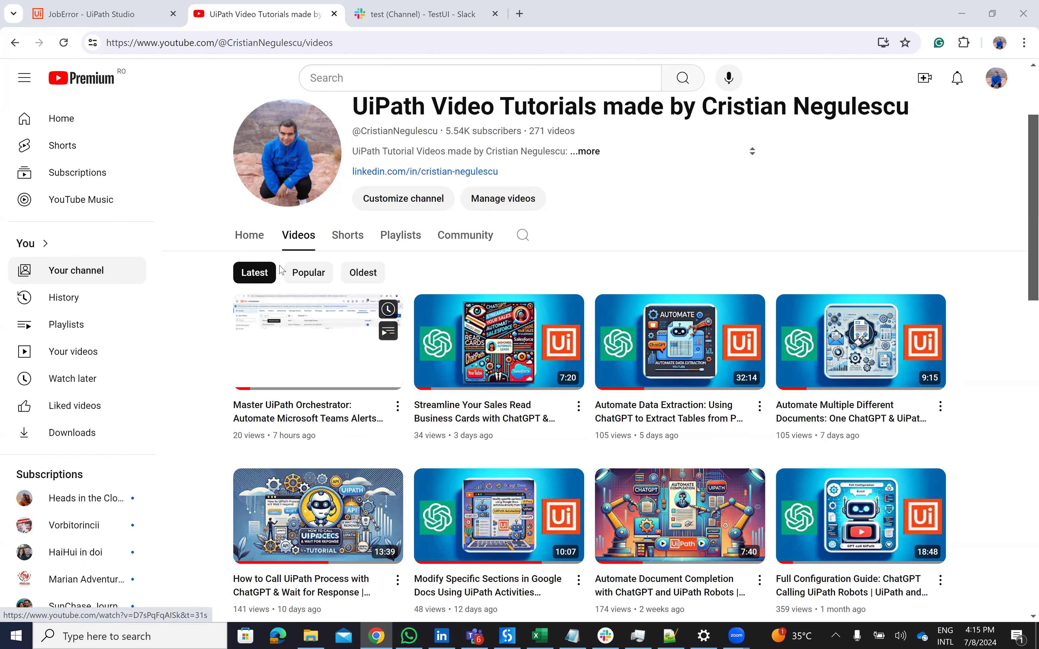
Review the JobError workflow's webhook trigger and Send Message to User activity in UiPath Studio, and open your own direct messages in Slack.
click(47, 24)
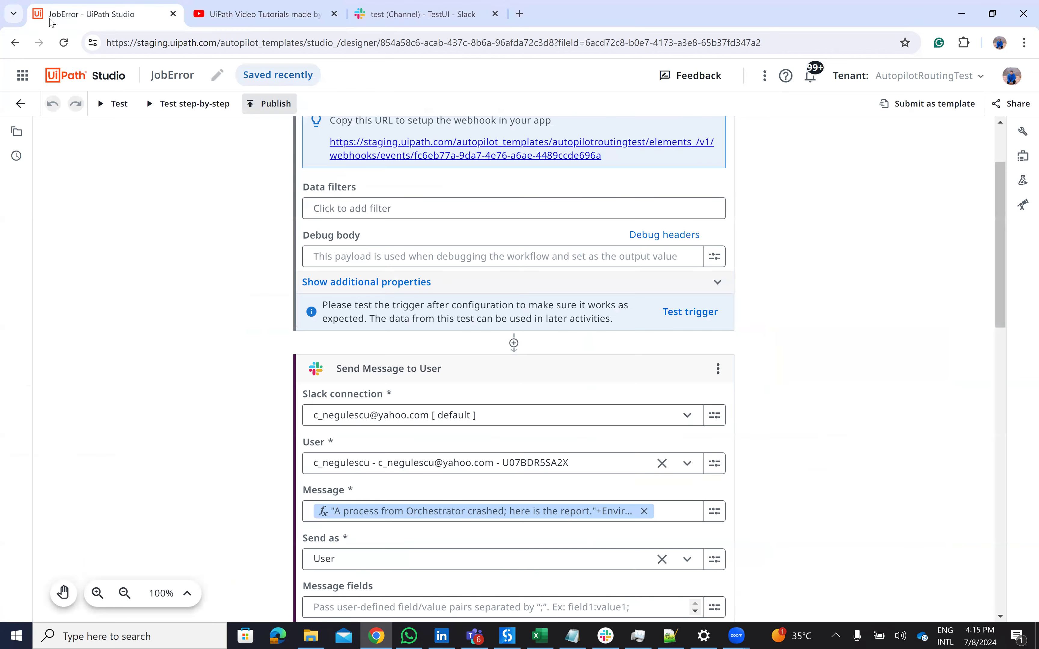
scroll(324, 189, up, 3)
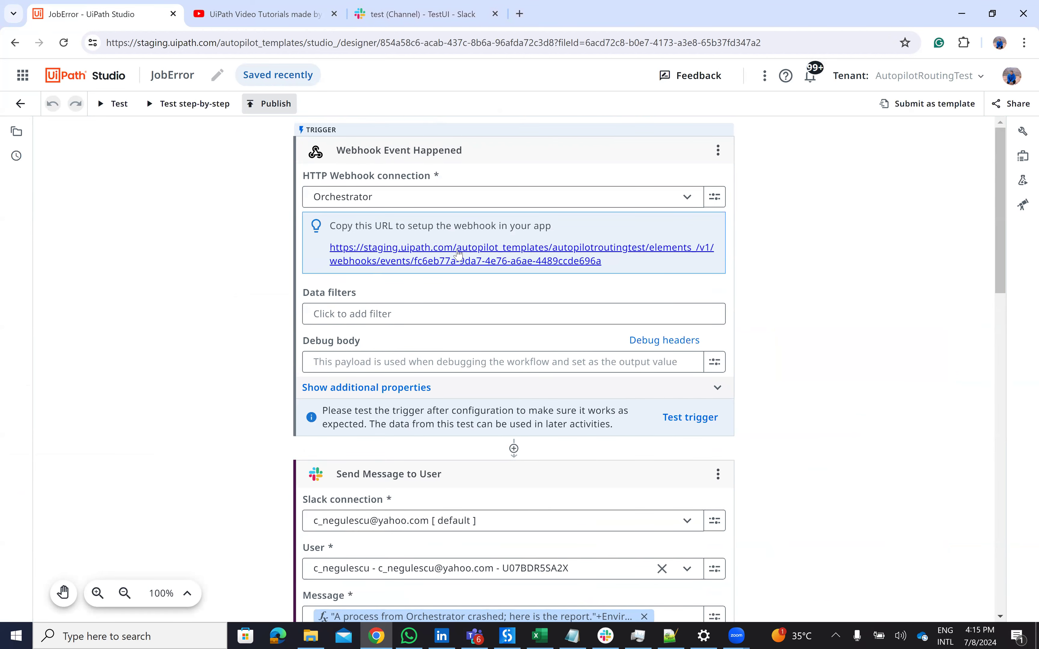
scroll(251, 281, down, 8)
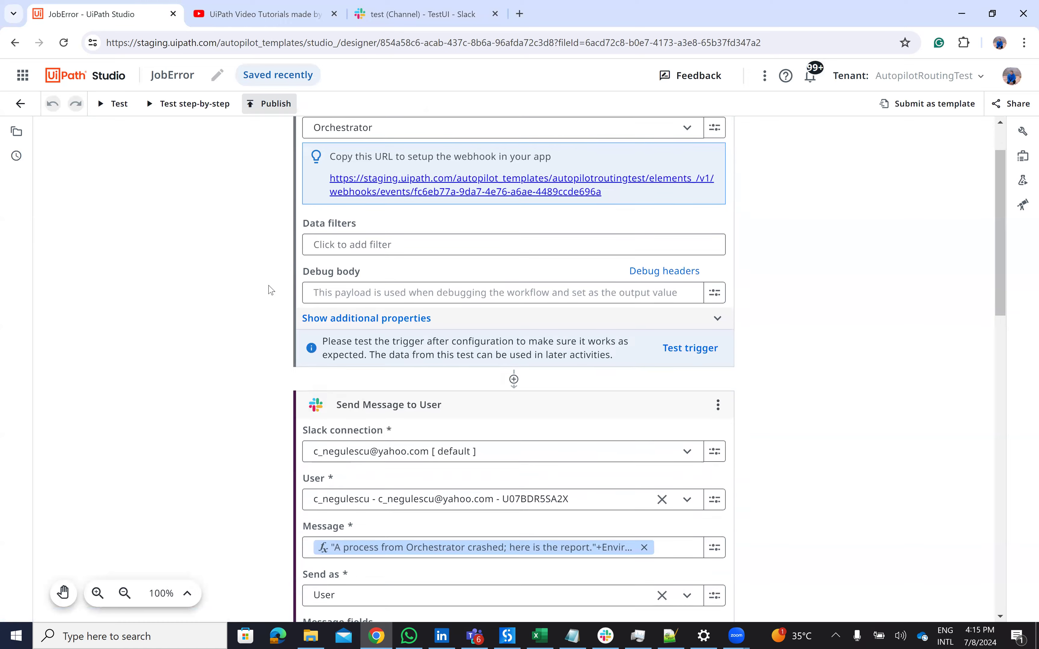
scroll(234, 166, up, 2)
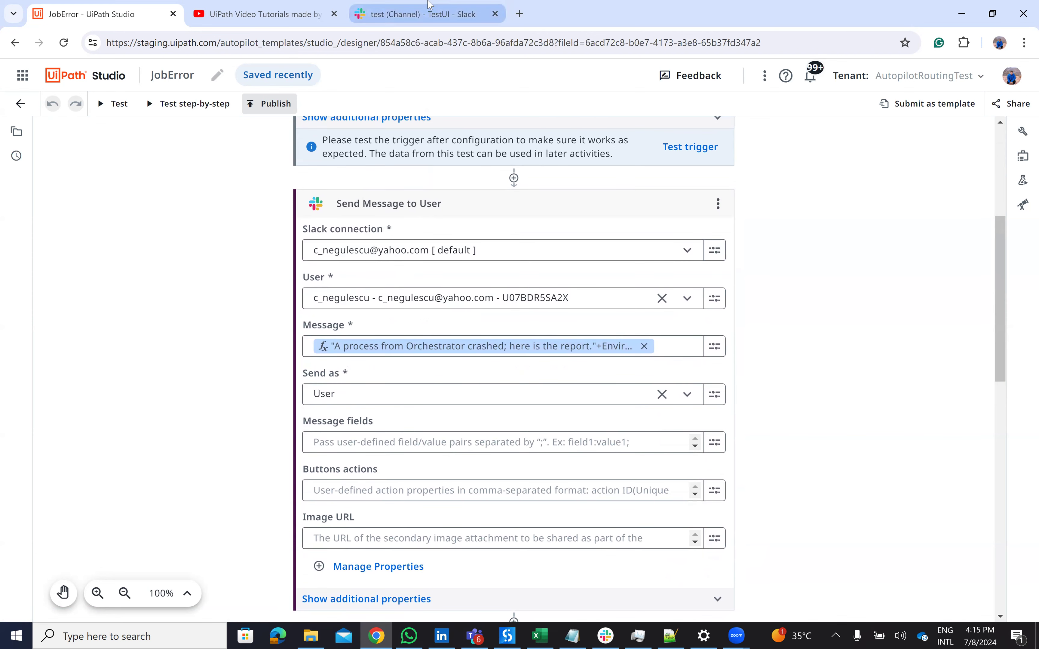
click(425, 11)
click(124, 343)
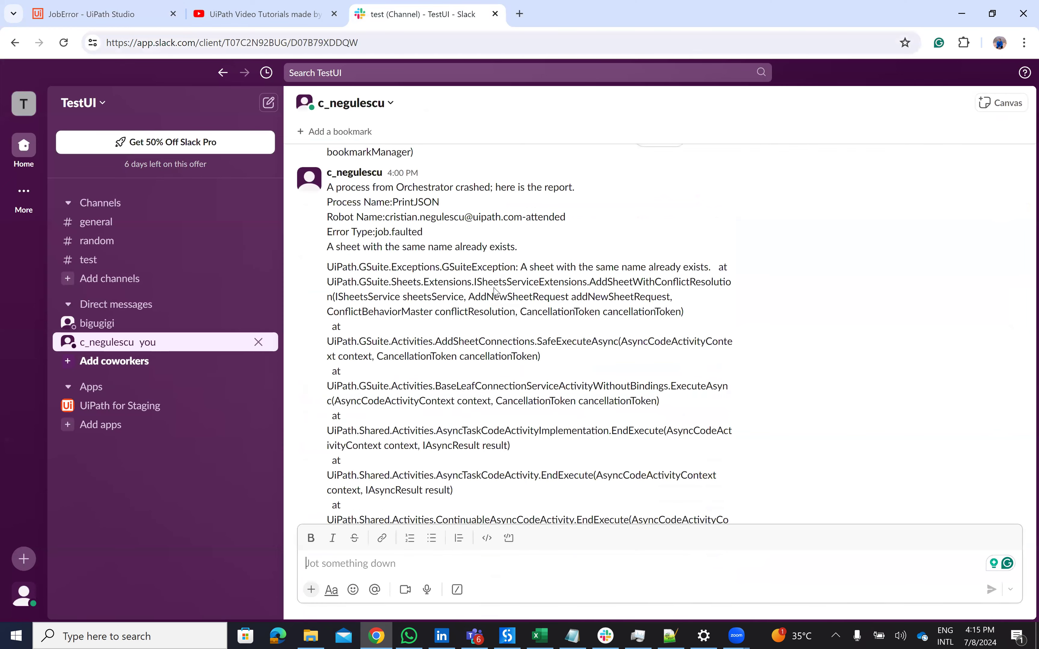
Review the JobError workflow's Send Message to Channel activity in UiPath Studio, and open the test channel in Slack.
click(108, 18)
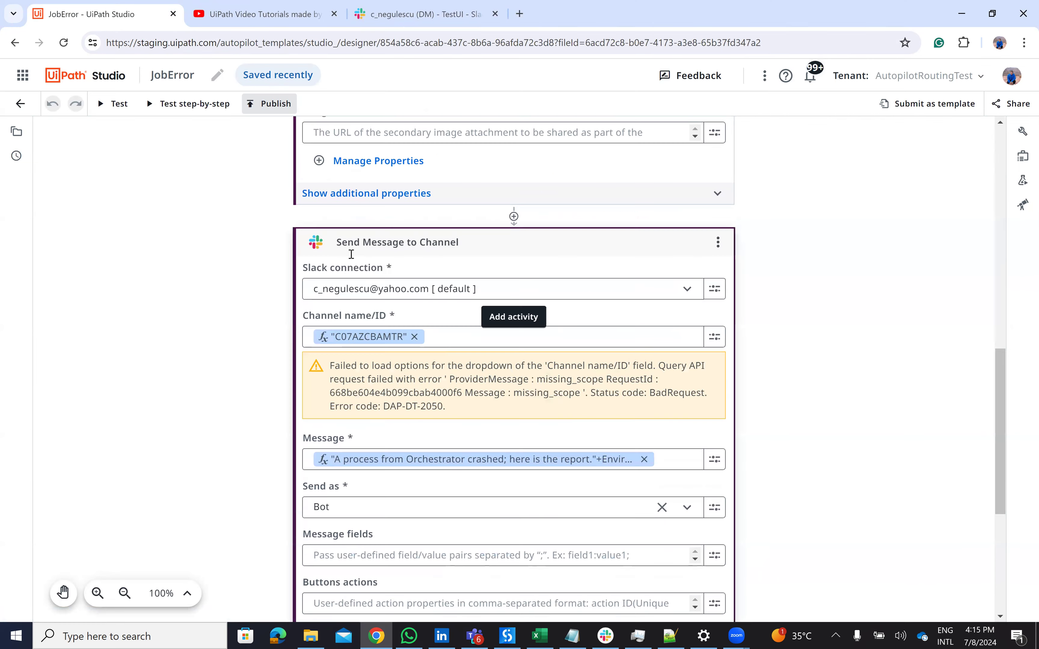
scroll(352, 301, down, 3)
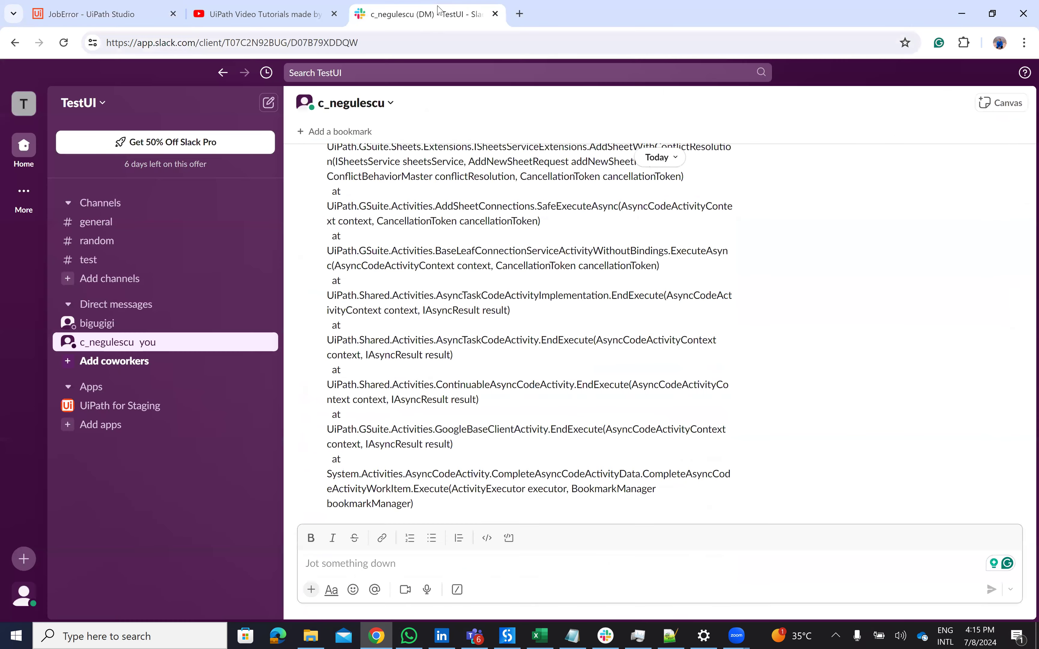
click(423, 14)
click(95, 260)
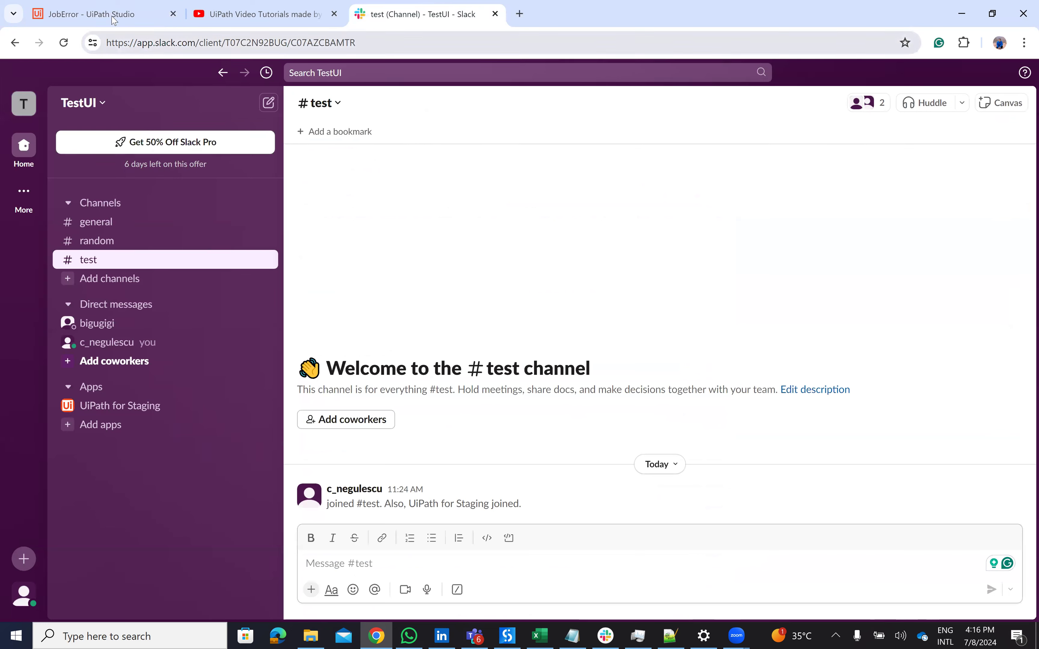
Switch back to the JobError workflow in UiPath Studio and examine its Webhook Event Happened trigger.
mouse_move(107, 20)
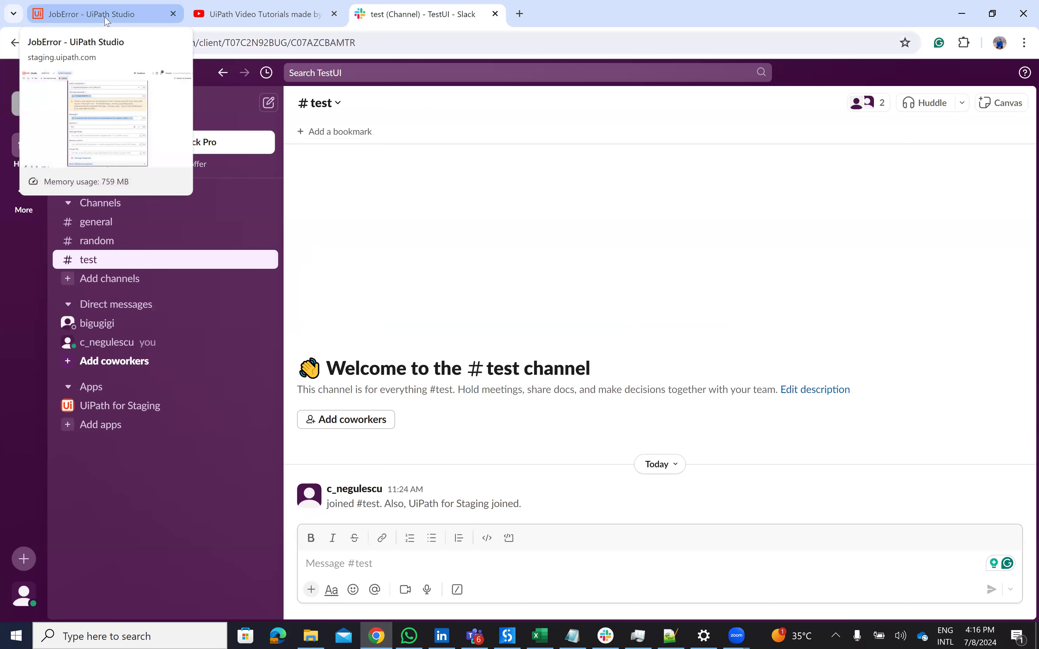
click(107, 21)
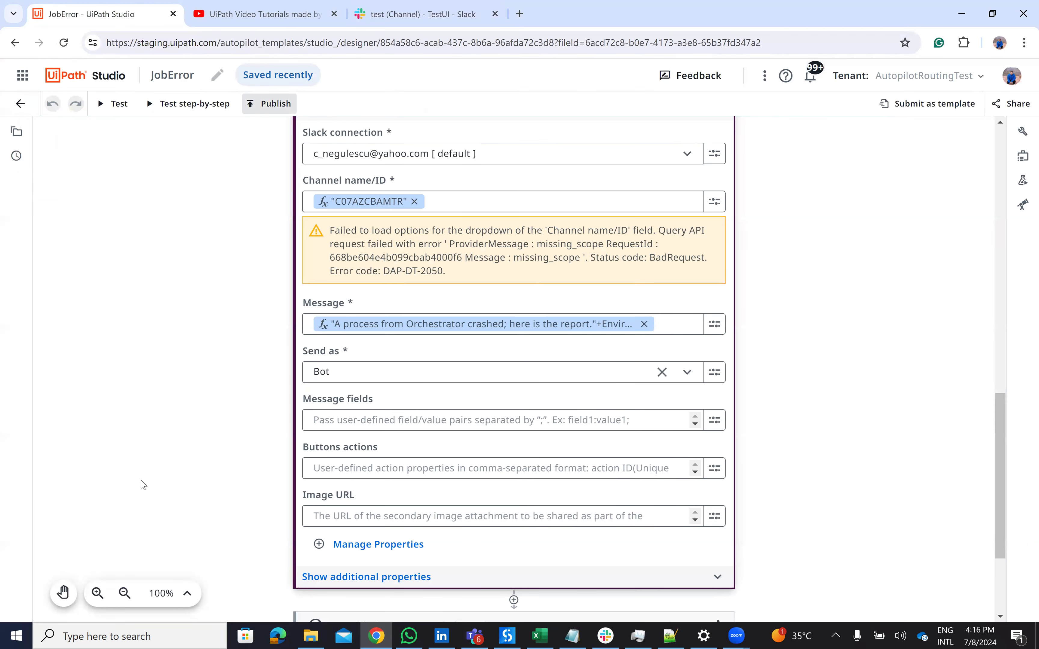
scroll(143, 484, up, 10)
scroll(425, 237, up, 3)
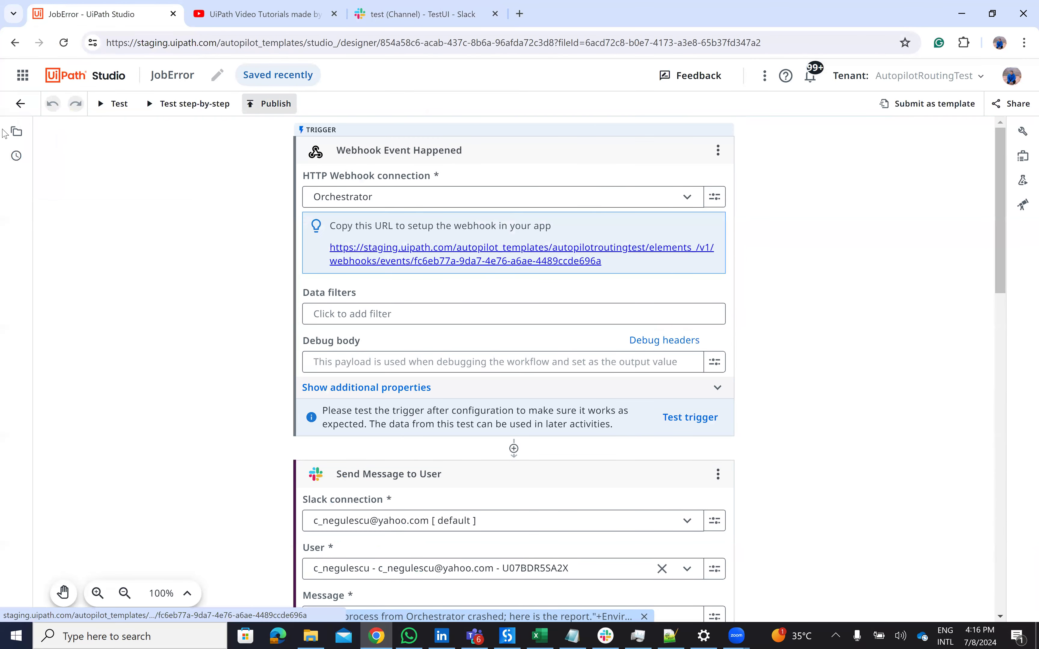
Switch to Orchestrator and display the webhooks configured at tenant level.
click(21, 76)
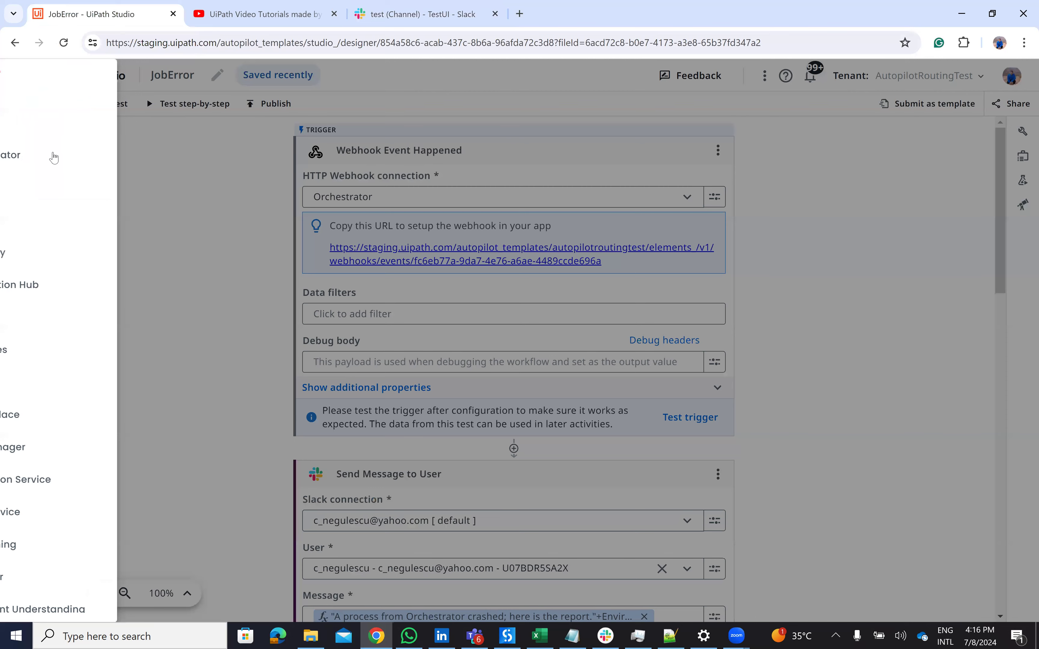
click(55, 159)
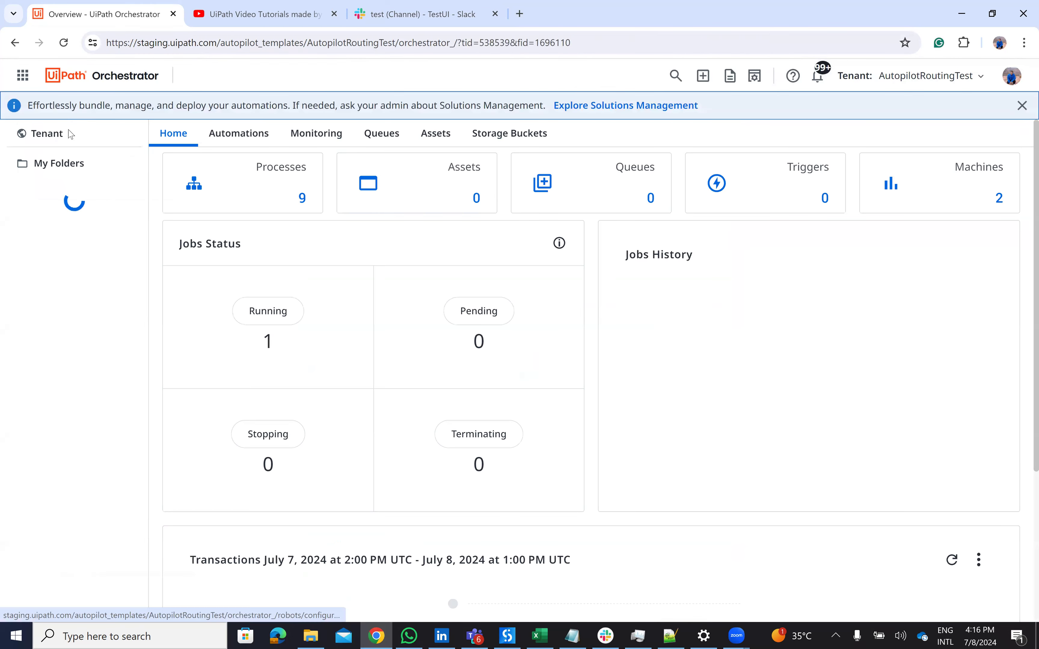
click(70, 135)
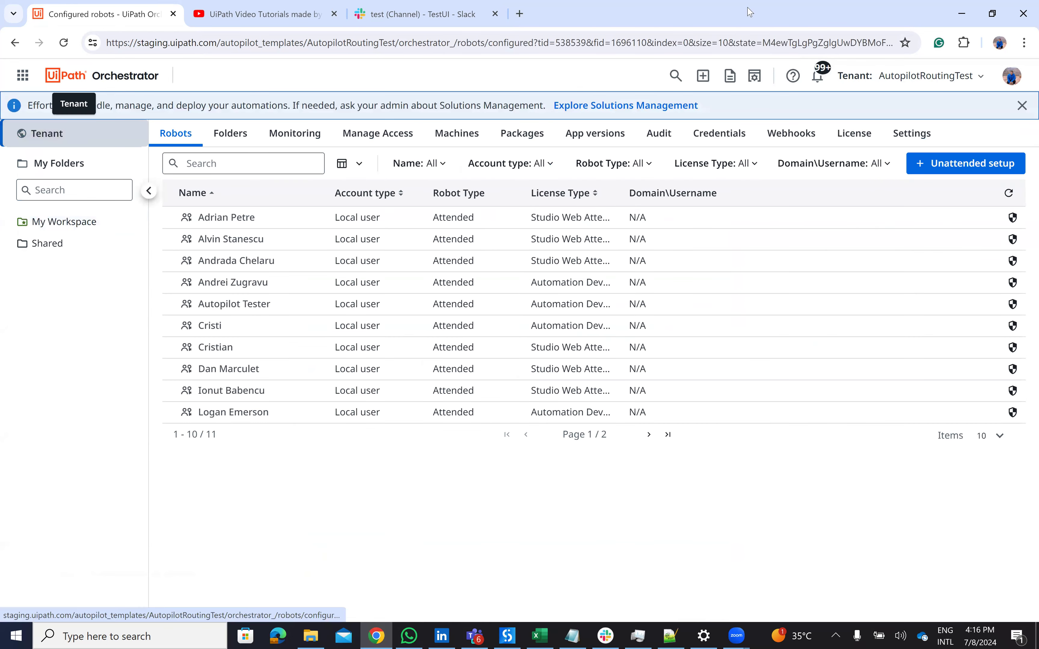
click(803, 138)
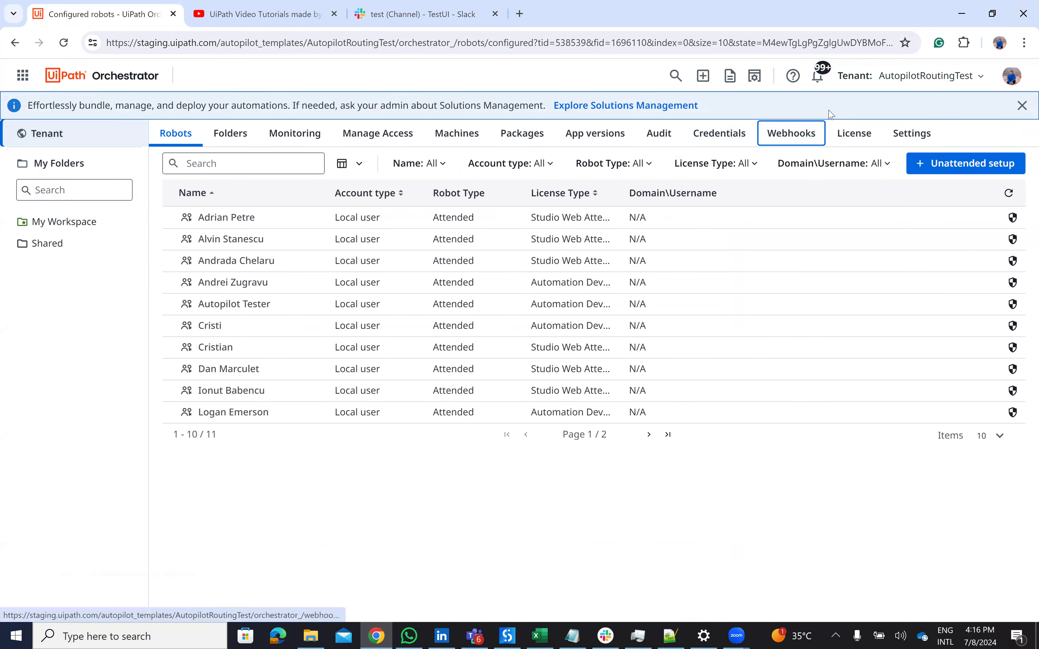
click(792, 138)
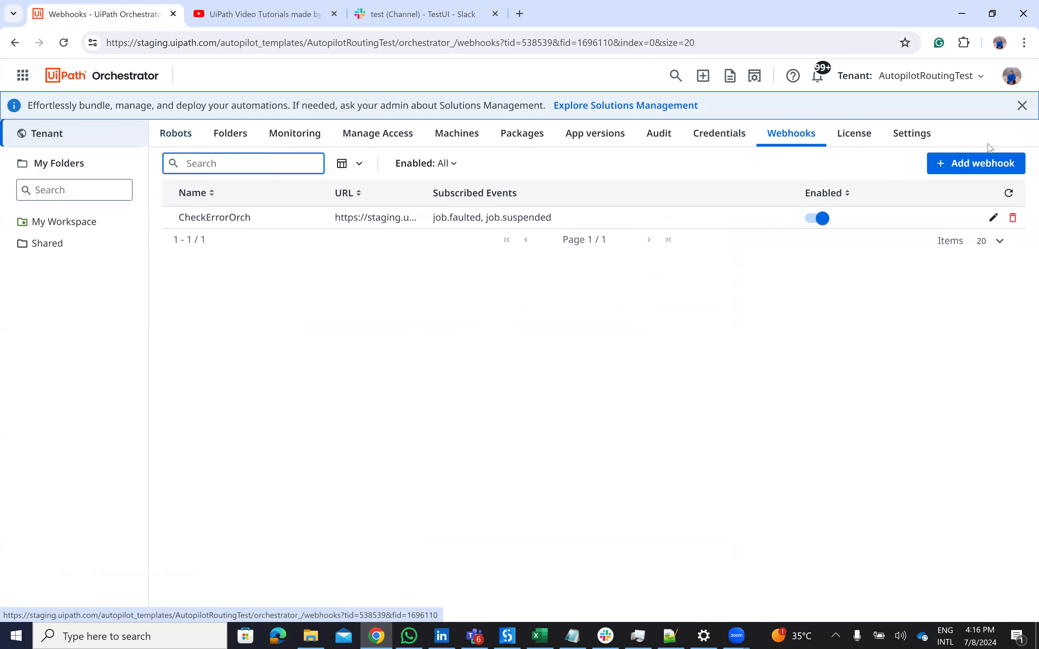
Start adding a webhook with the name testyoy, the description youtube and the URL C07AZCBAMTR.
click(983, 162)
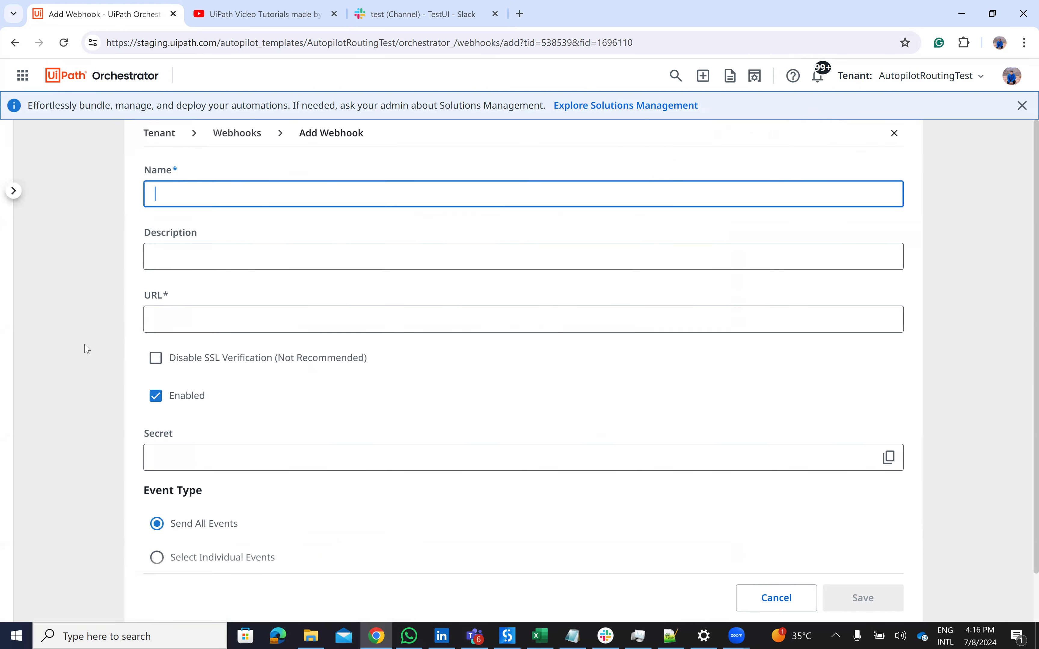
text(testyoy)
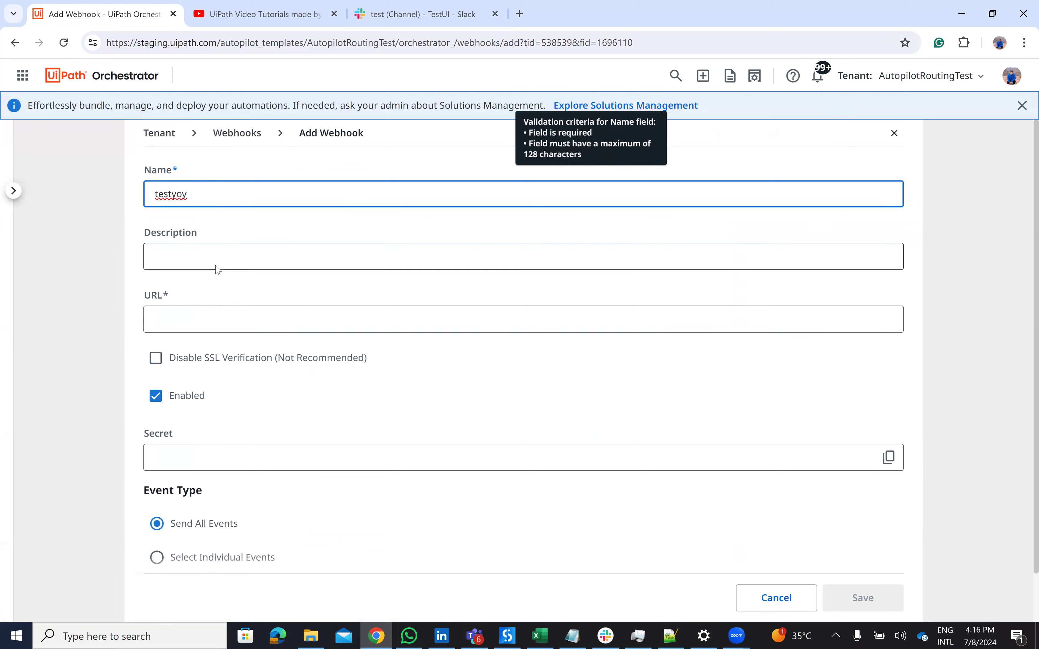
click(217, 251)
text(youtube)
click(180, 318)
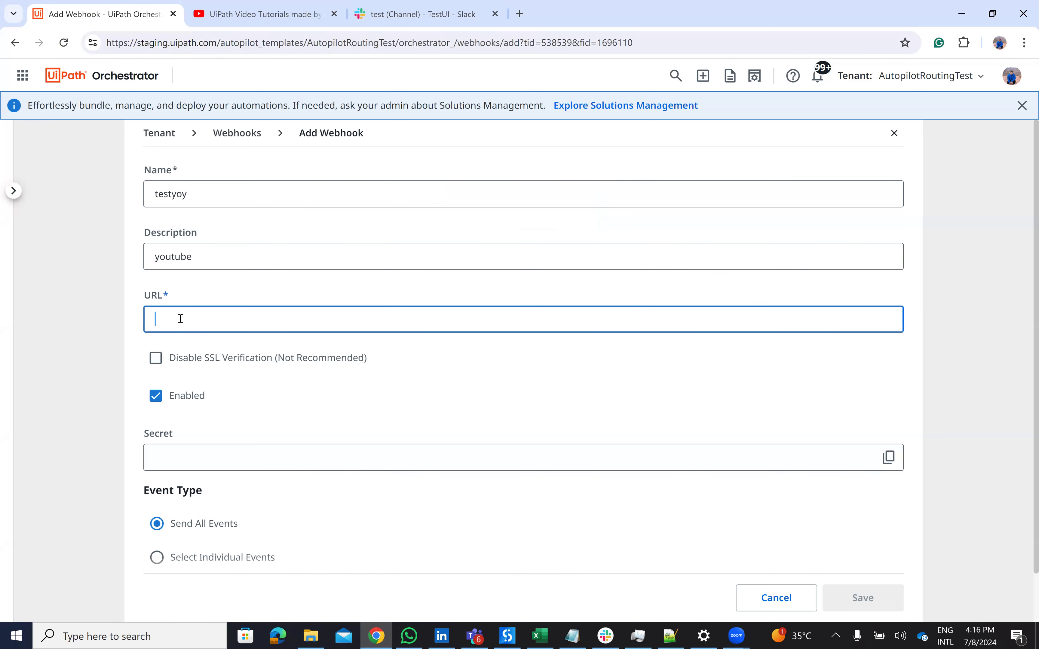
text(C07A1CBAMTR)
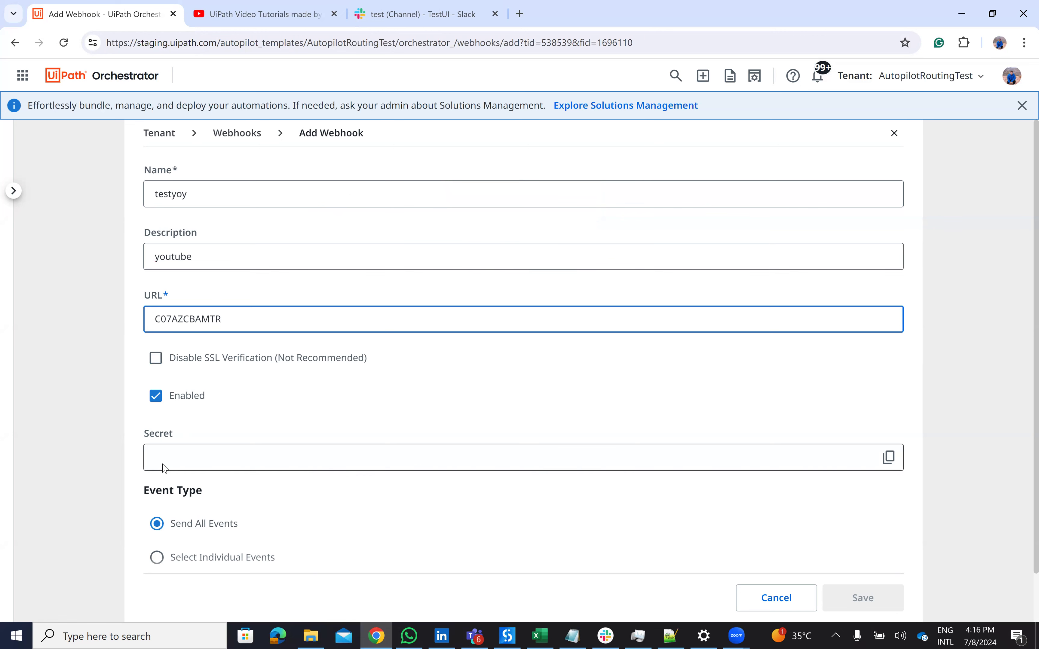
Set the new webhook to individual events, look through the available event types, and leave the form without saving.
click(157, 557)
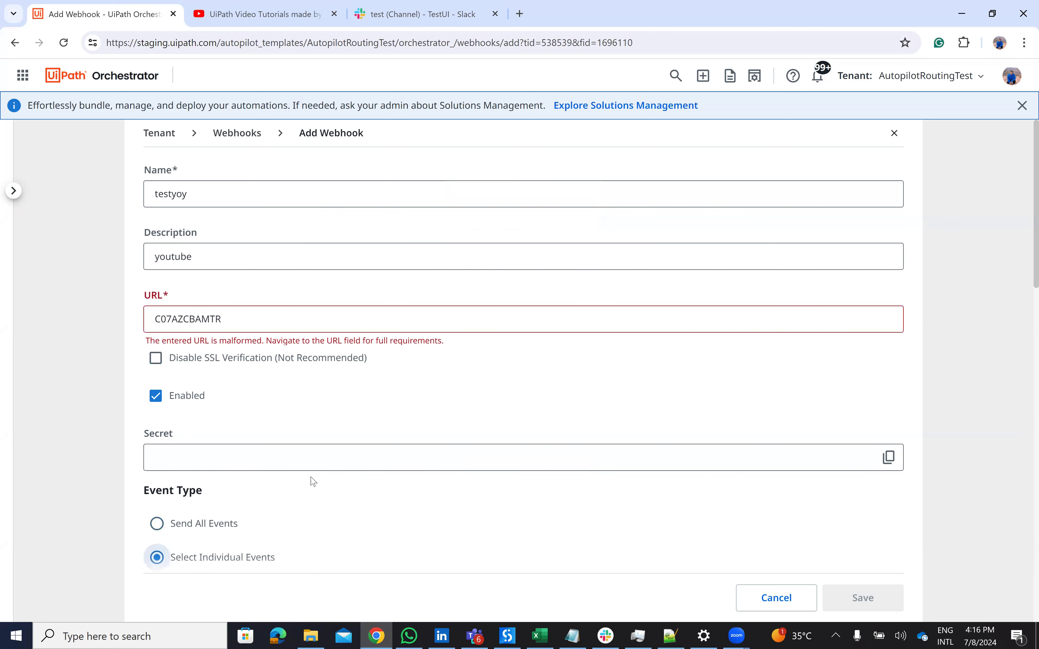
scroll(580, 276, down, 5)
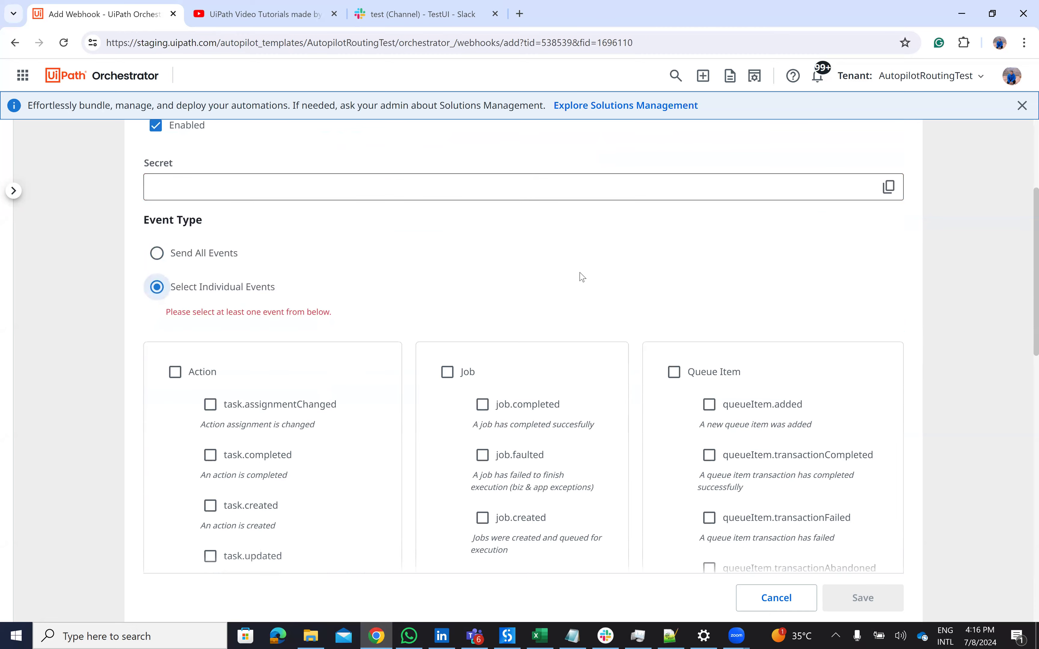
scroll(578, 265, down, 5)
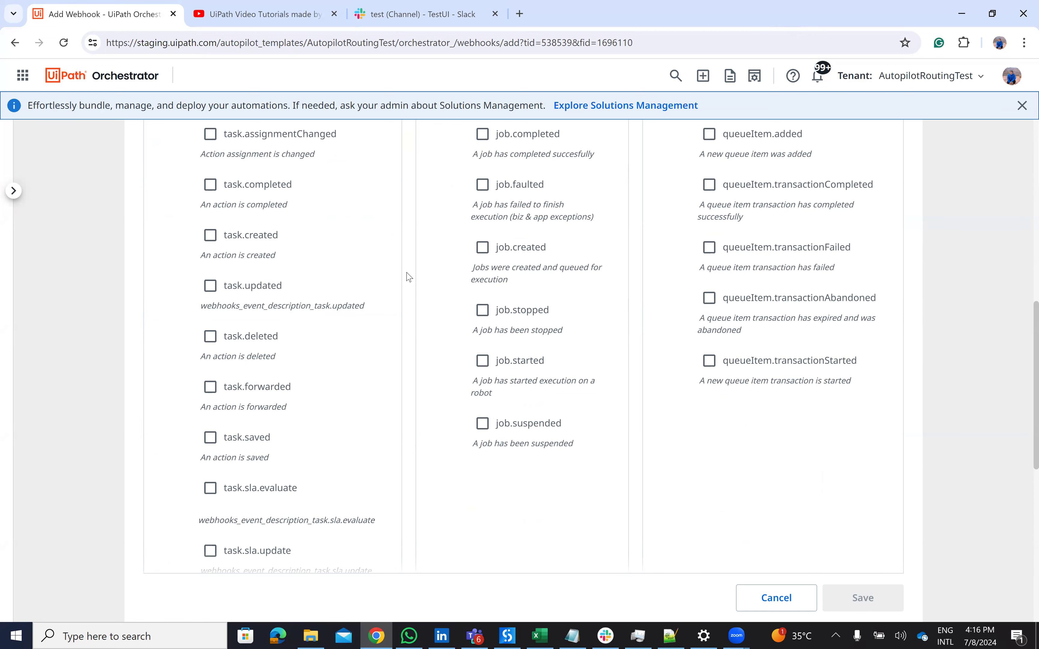
scroll(409, 277, up, 10)
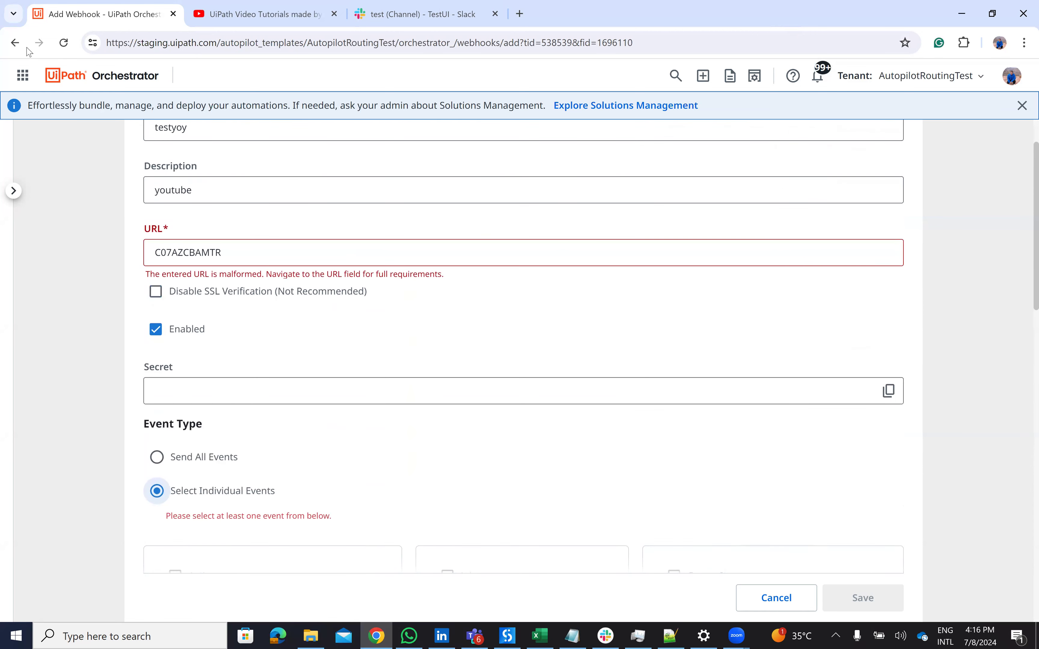
click(15, 42)
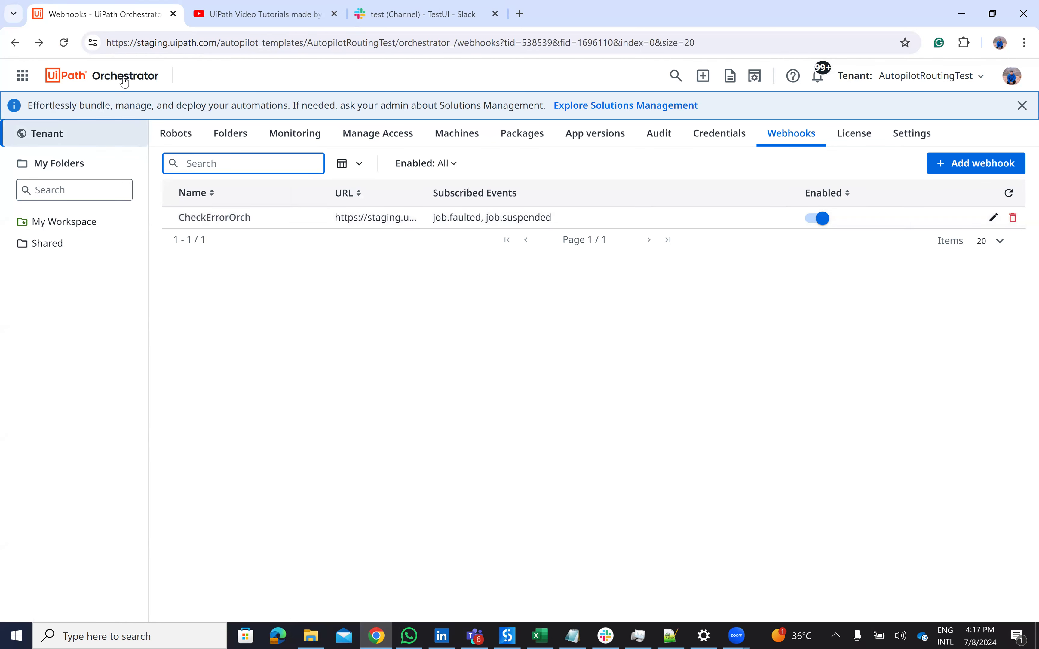
Display the list of jobs for My Workspace in Orchestrator.
click(23, 75)
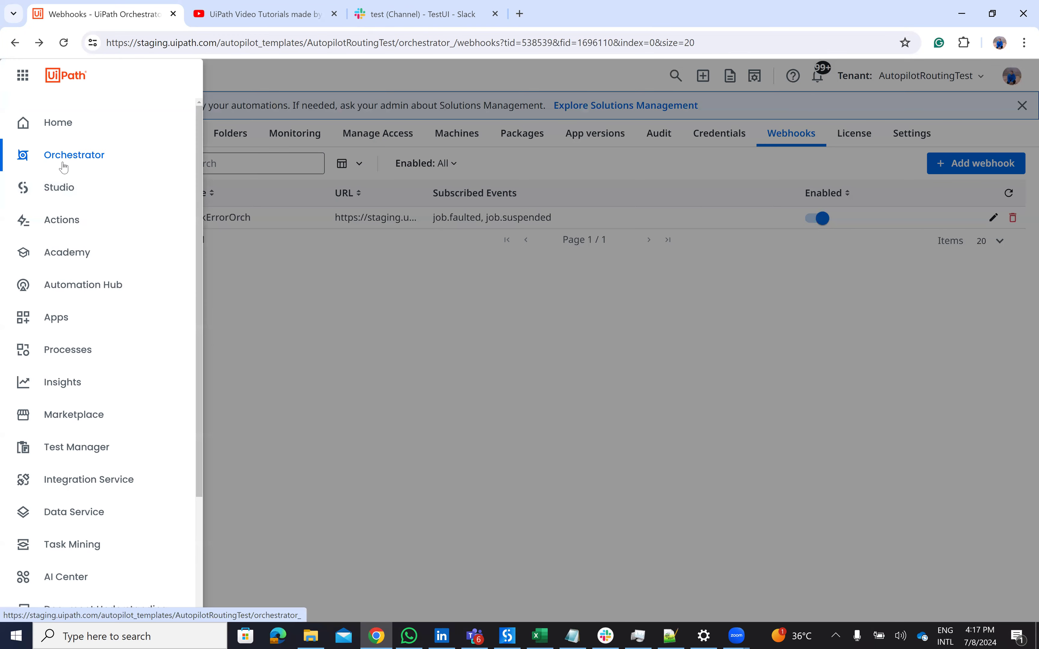
click(64, 169)
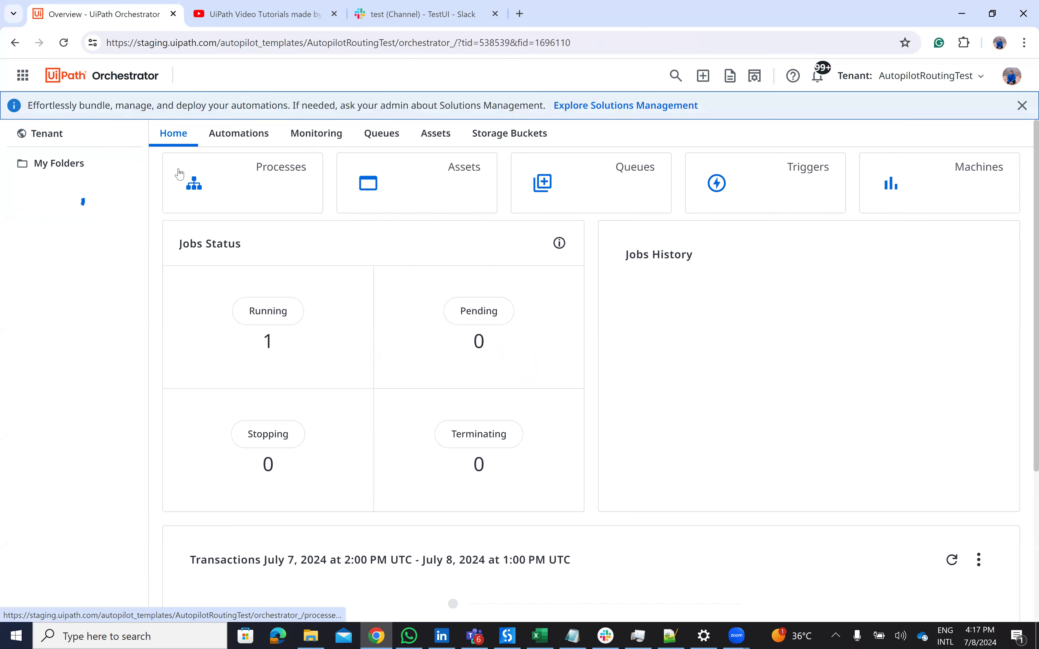
click(227, 133)
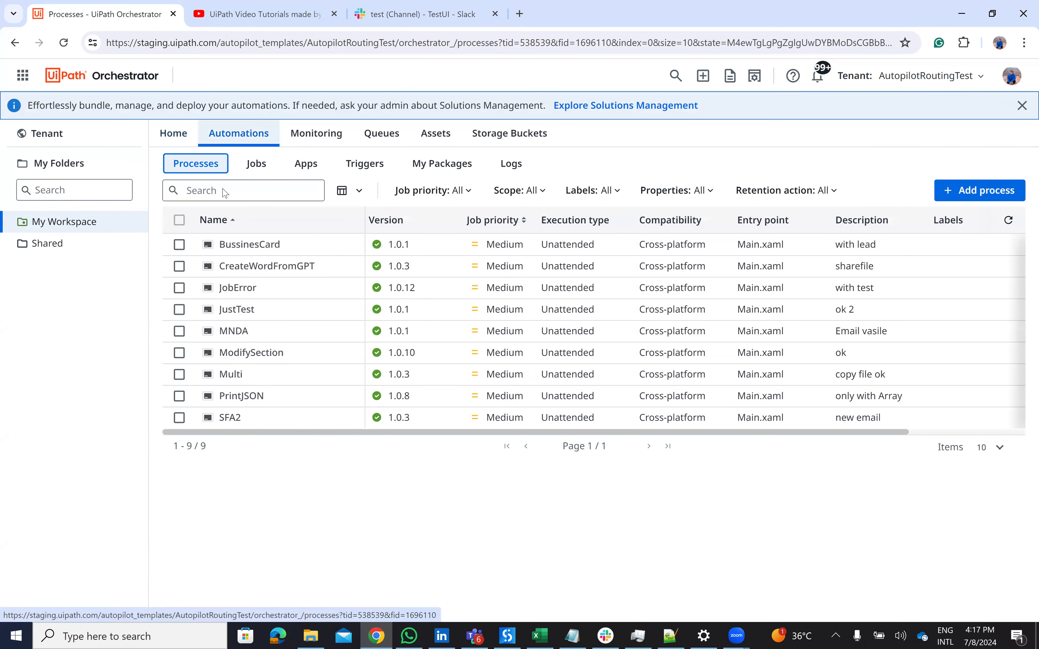
click(225, 188)
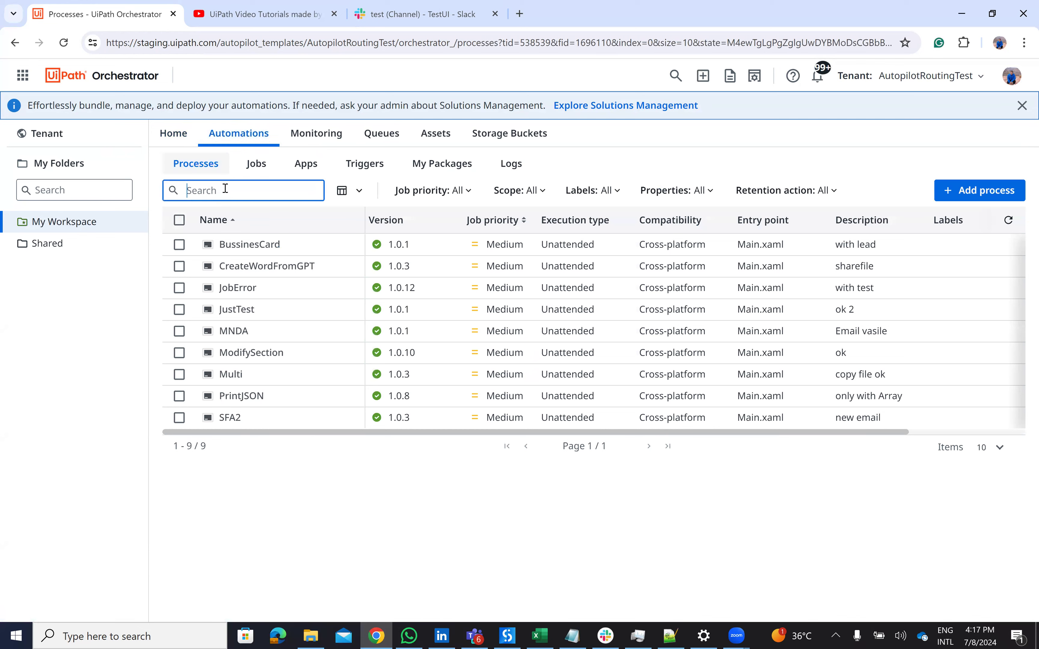
click(256, 163)
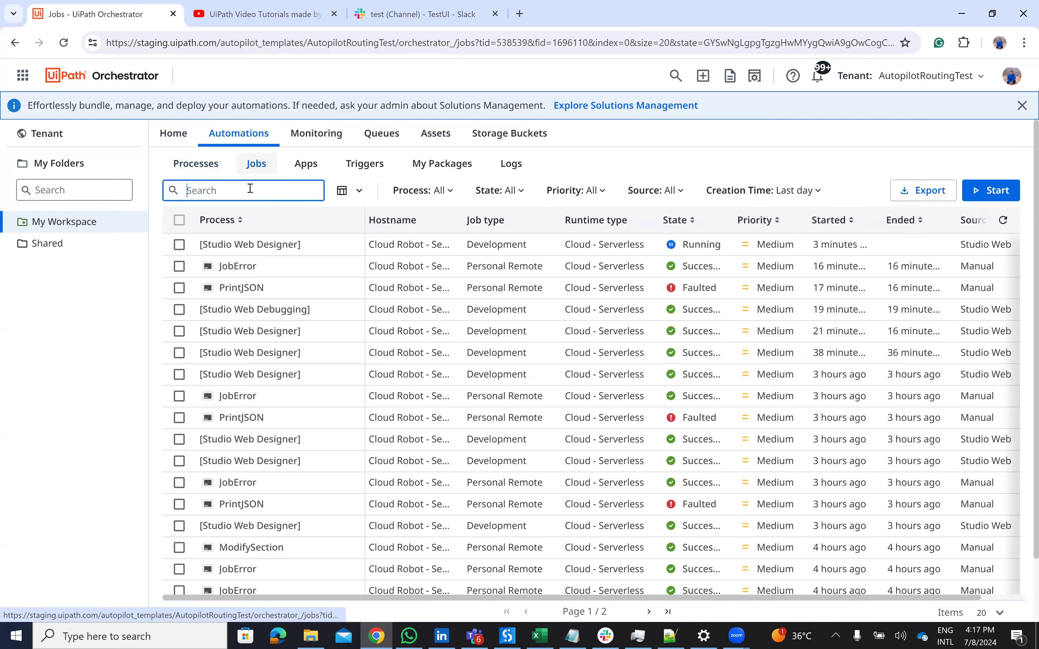
Start a new job for the PrintJSON process.
click(980, 193)
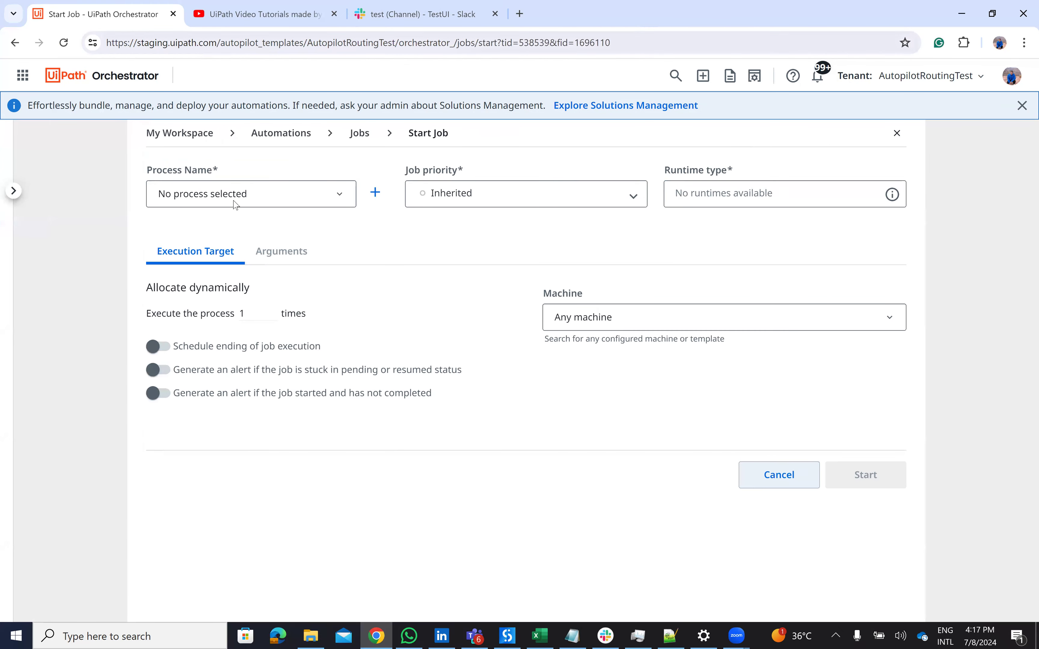
click(236, 194)
text(prin)
click(217, 224)
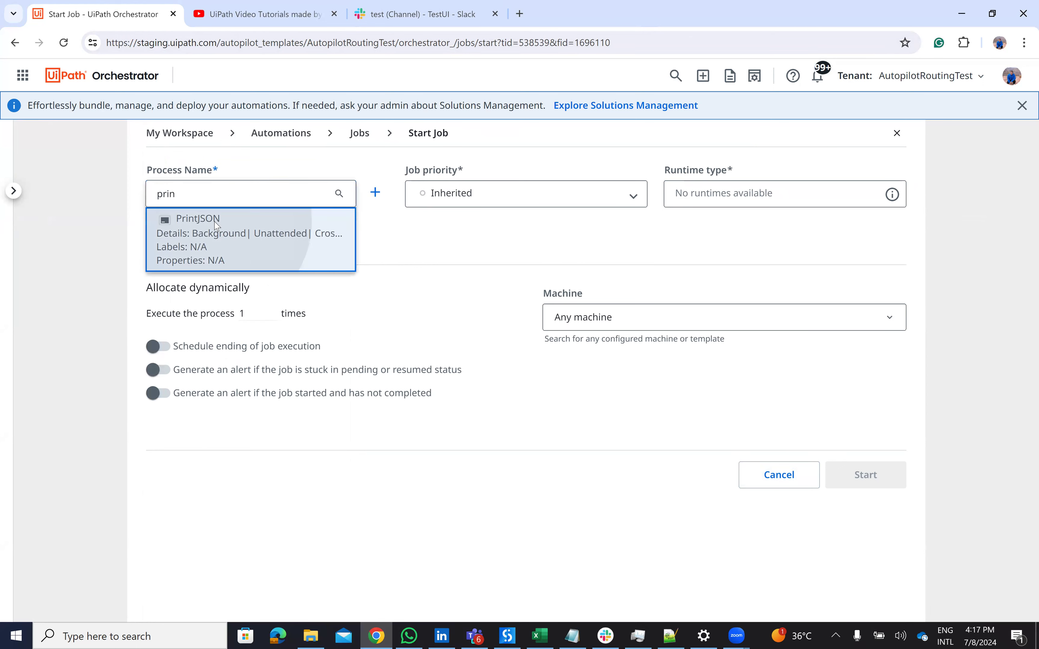
click(854, 484)
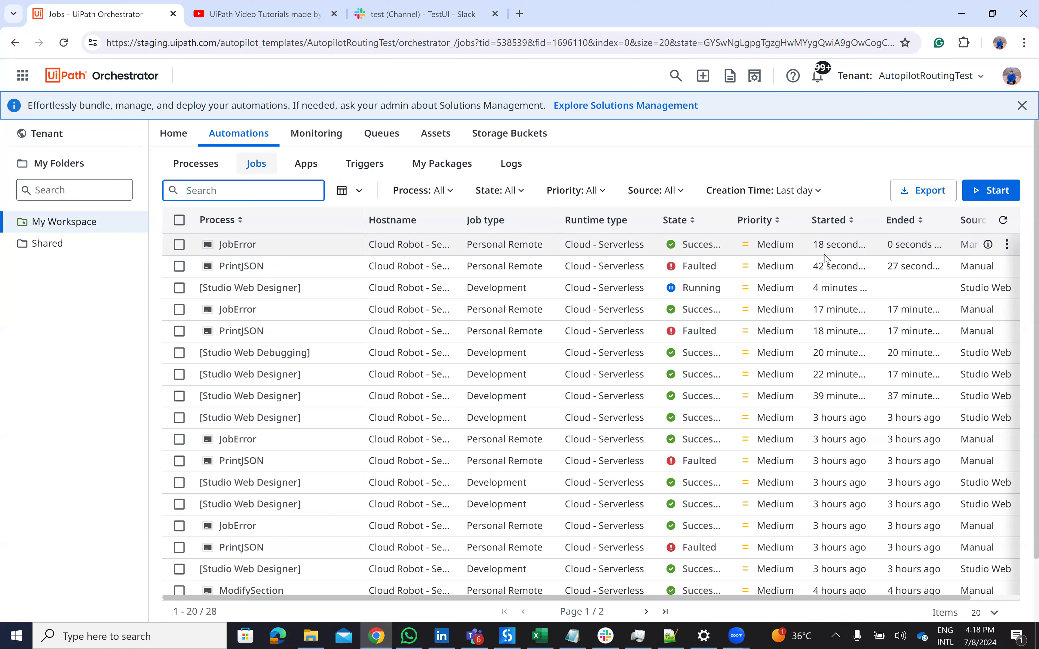
Switch to Slack and read the crash report posted in the test channel from its beginning.
click(409, 9)
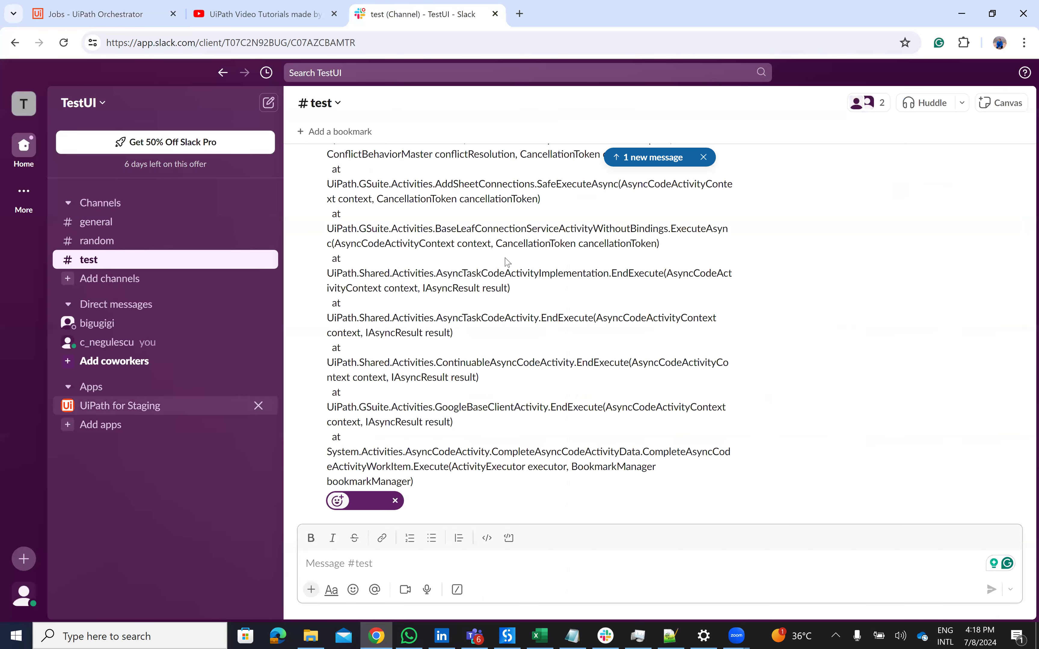
scroll(386, 378, up, 5)
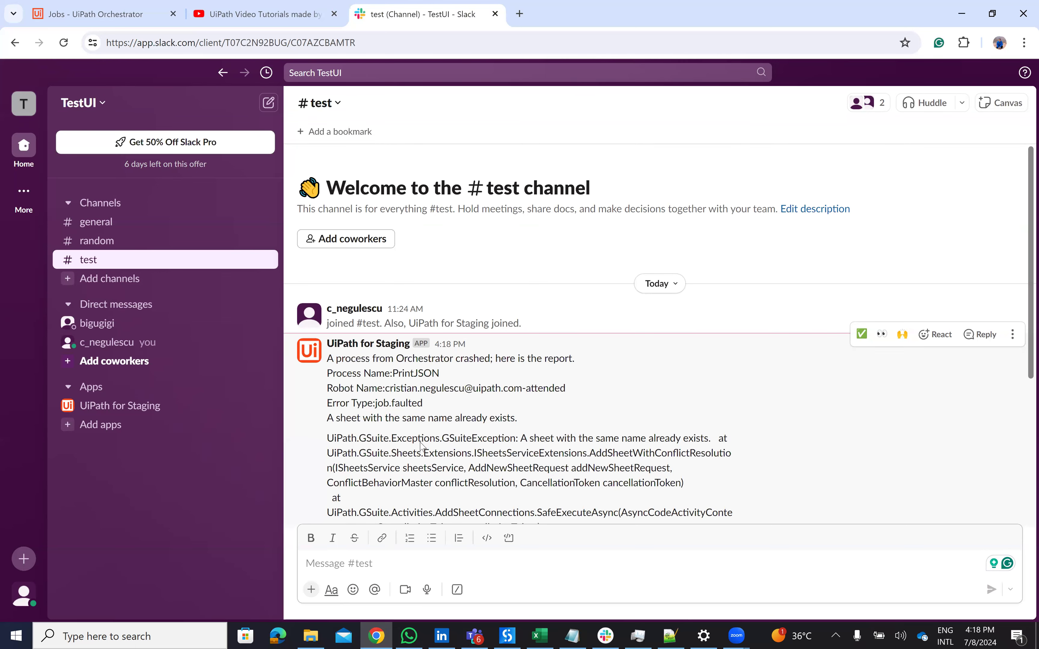
Read the rest of the crash report in the test channel and the report in your own direct messages.
scroll(421, 446, down, 2)
scroll(652, 357, down, 2)
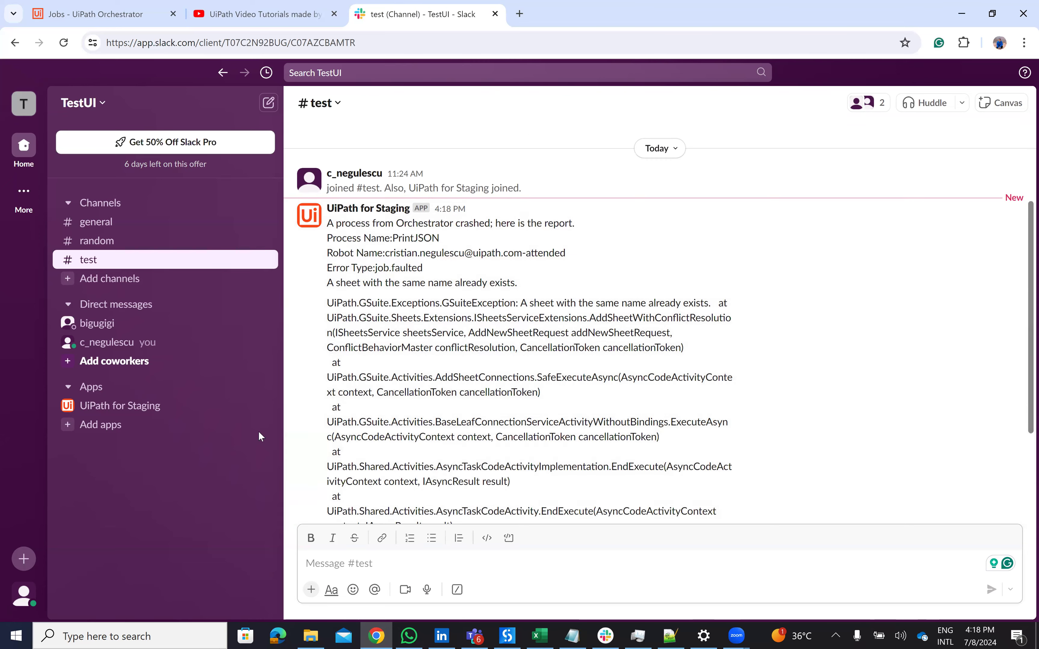
click(108, 351)
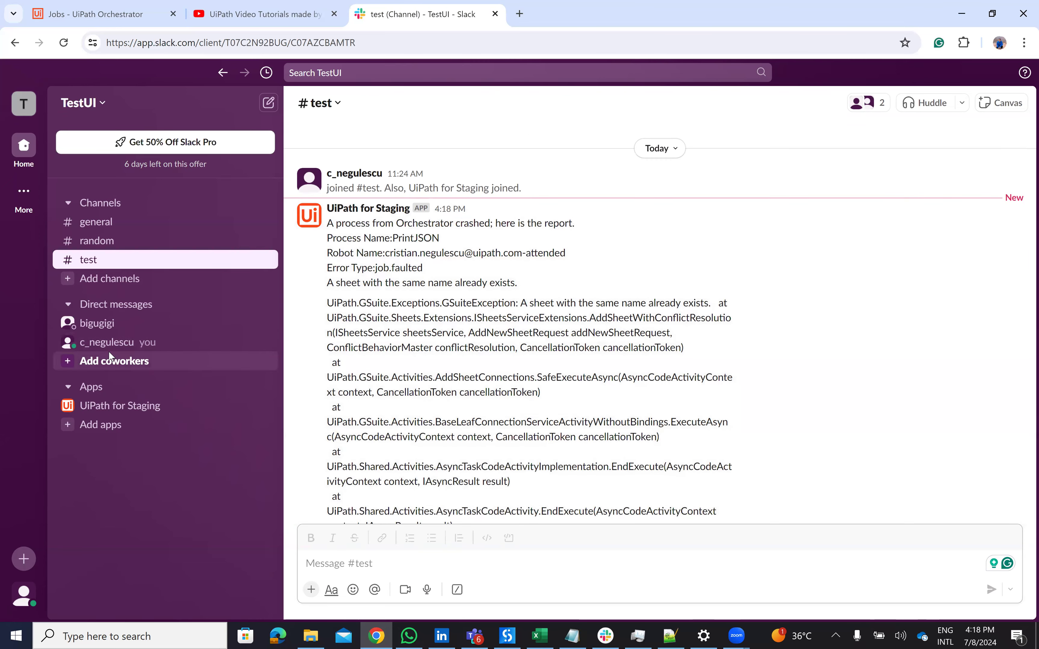
click(775, 230)
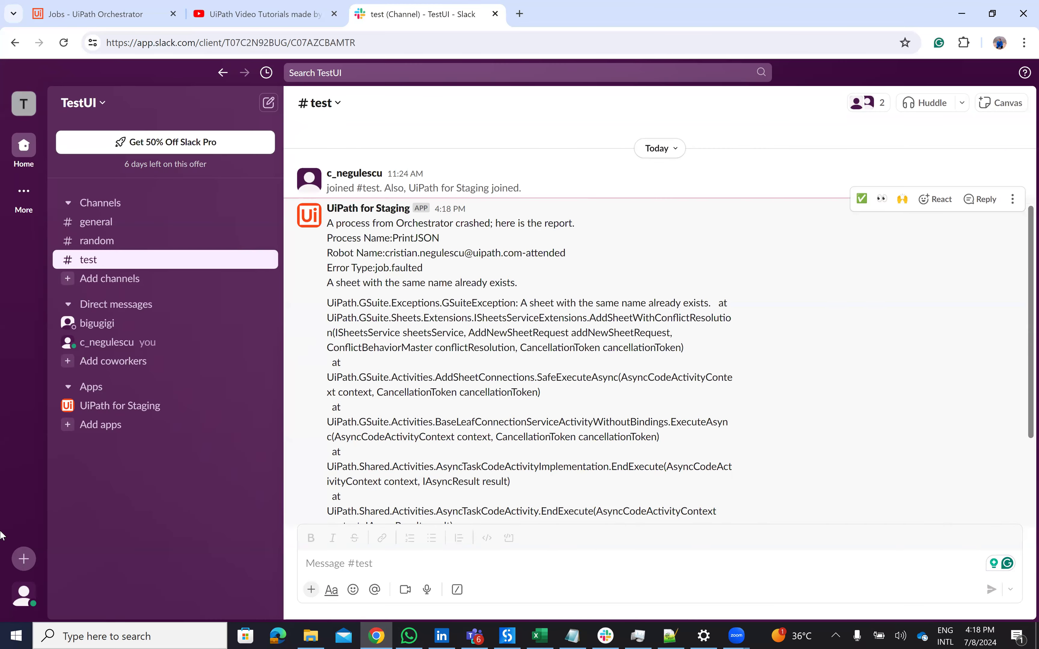
click(122, 346)
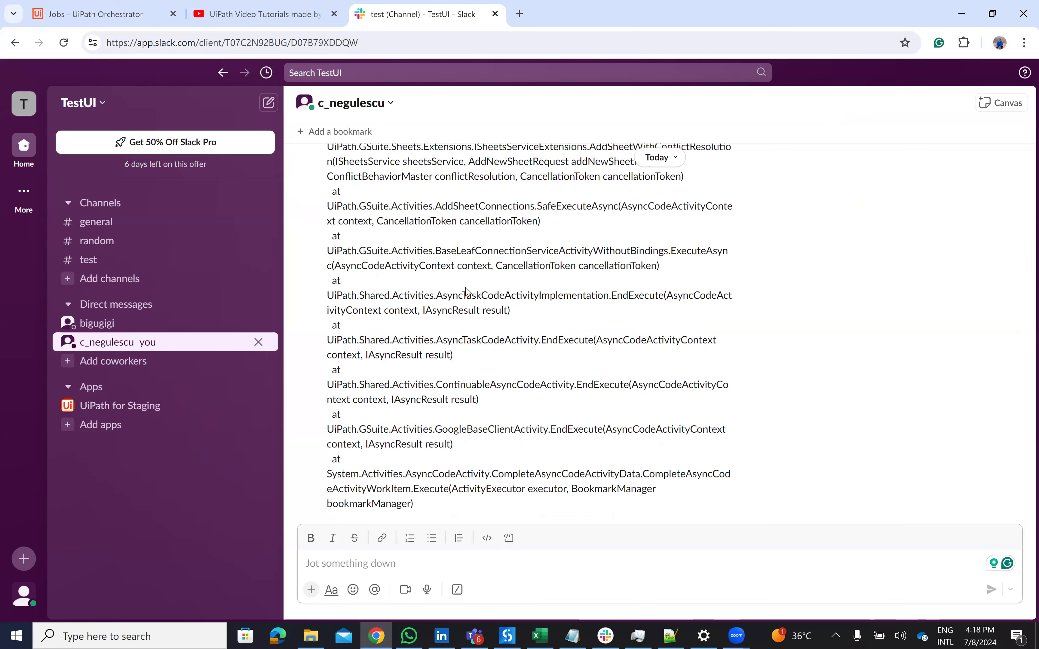
scroll(464, 294, down, 5)
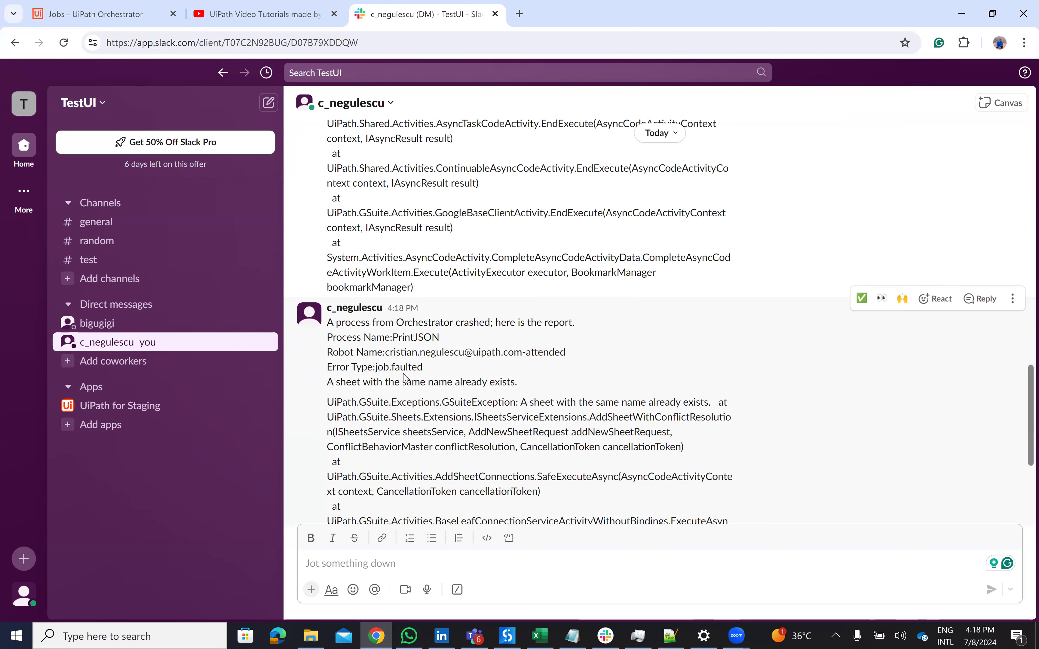
scroll(420, 412, up, 5)
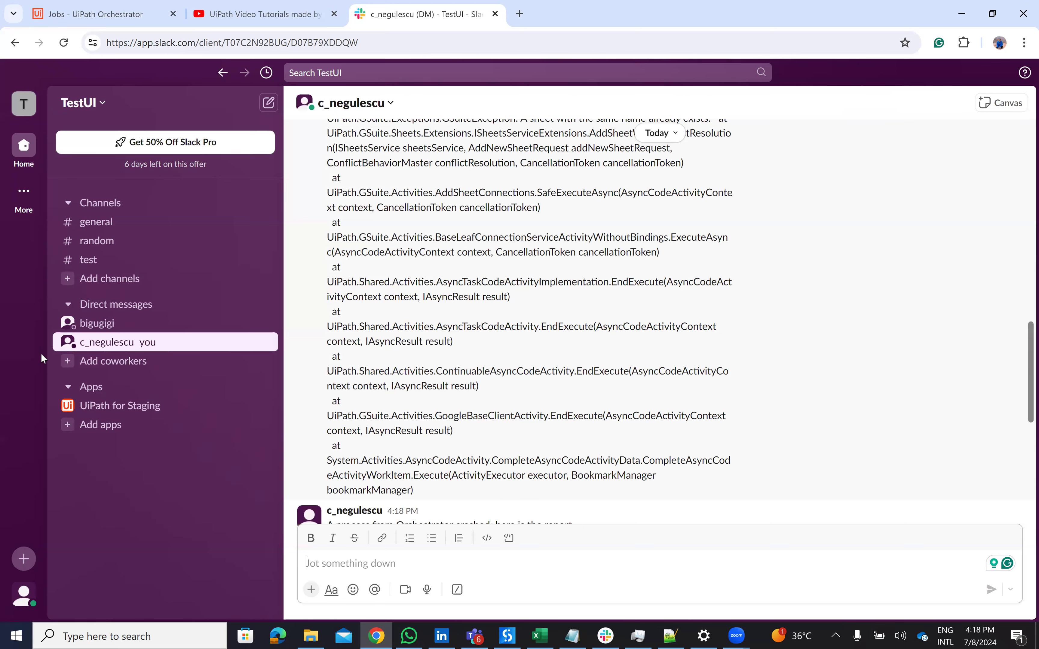
Switch to Orchestrator and open the Slack configuration for managed notifications in the account preferences.
click(104, 6)
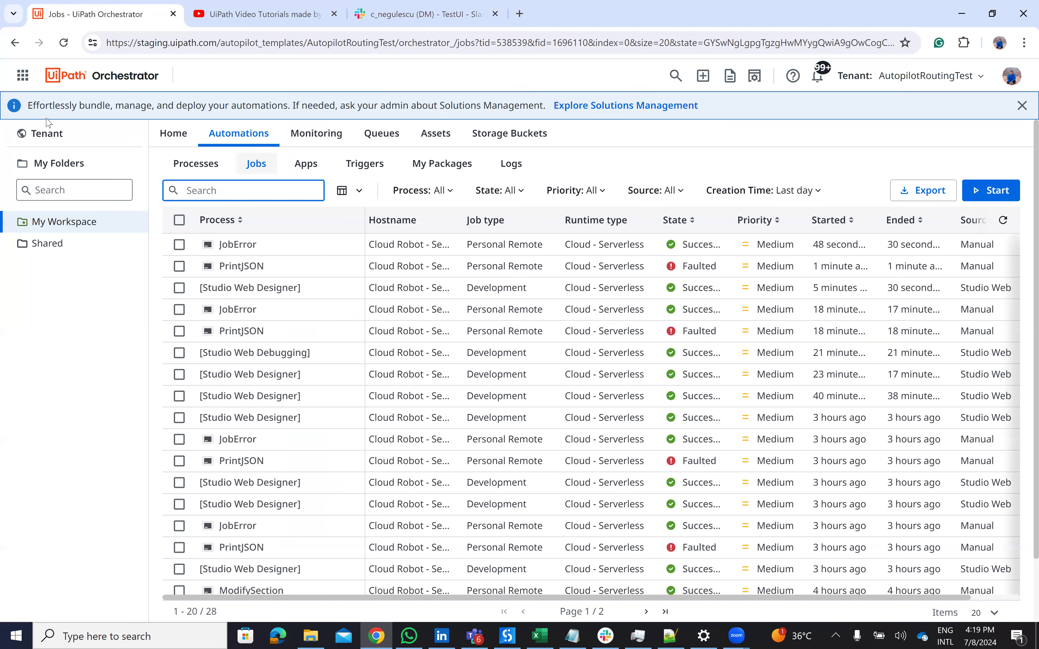
click(1012, 76)
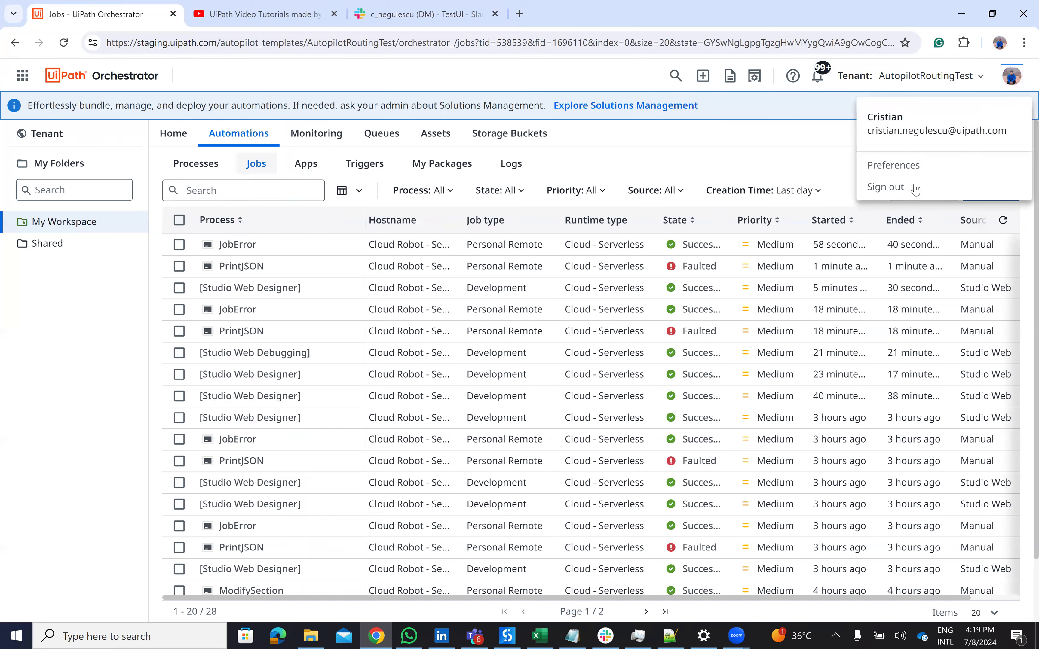
click(894, 167)
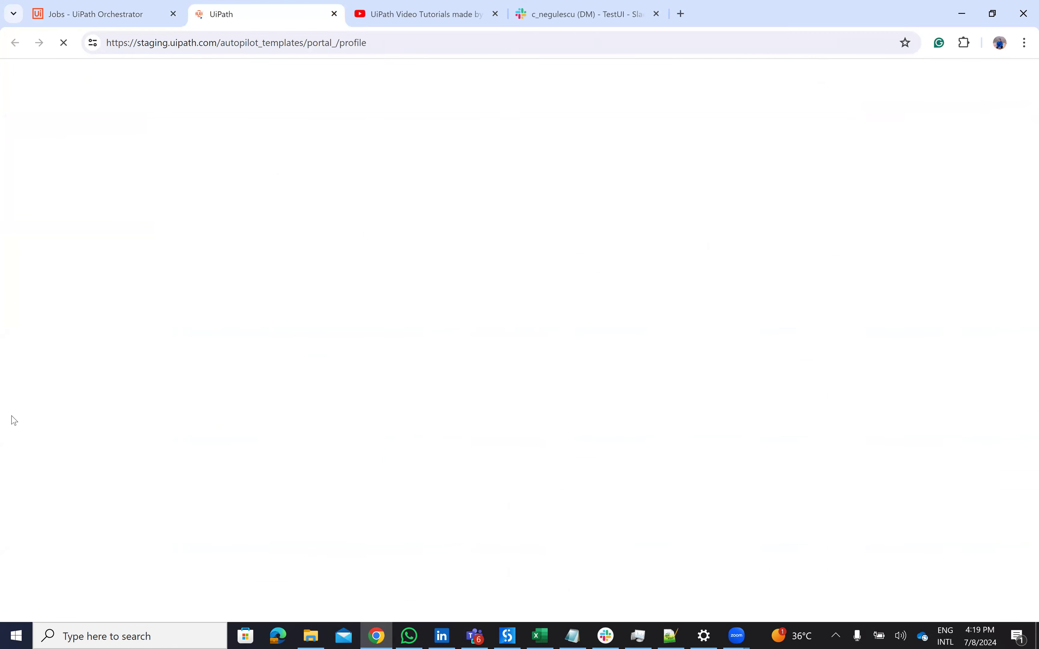
click(84, 239)
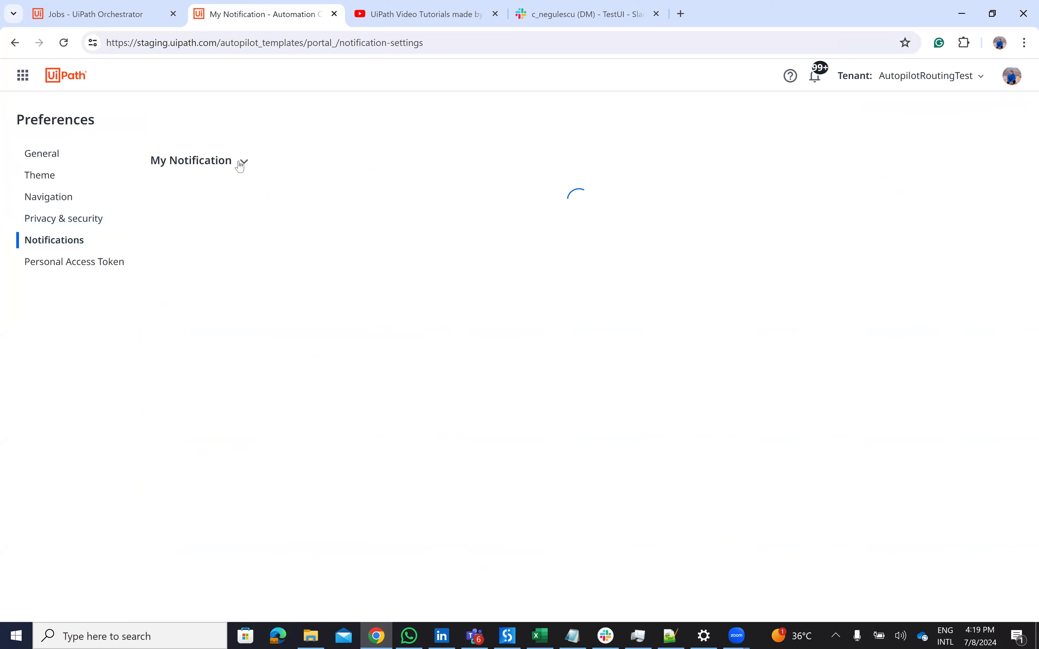
click(226, 162)
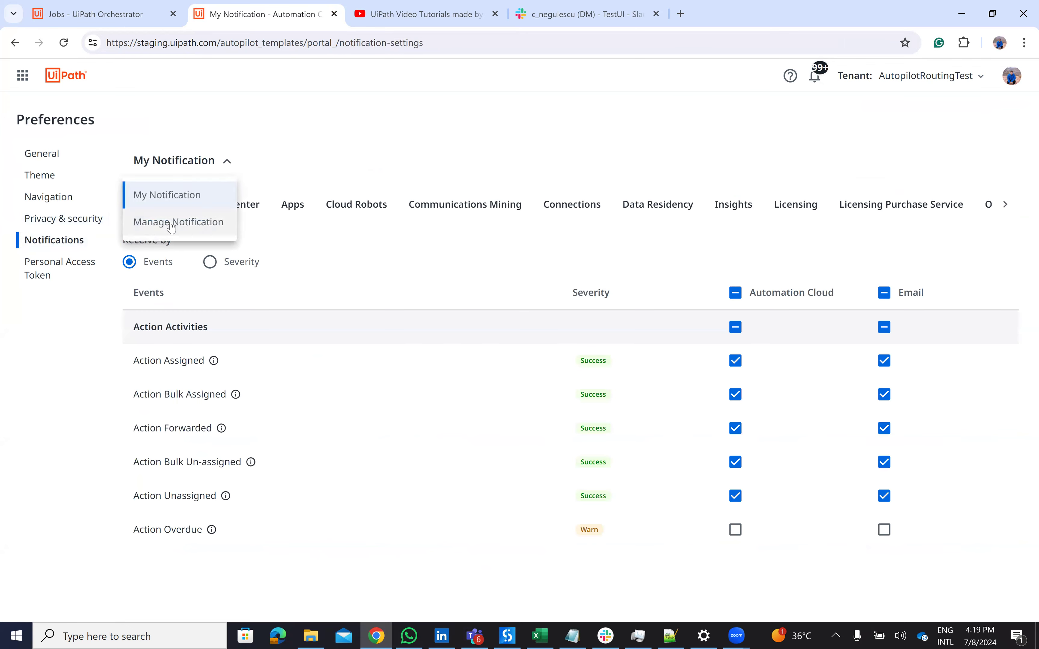
click(180, 221)
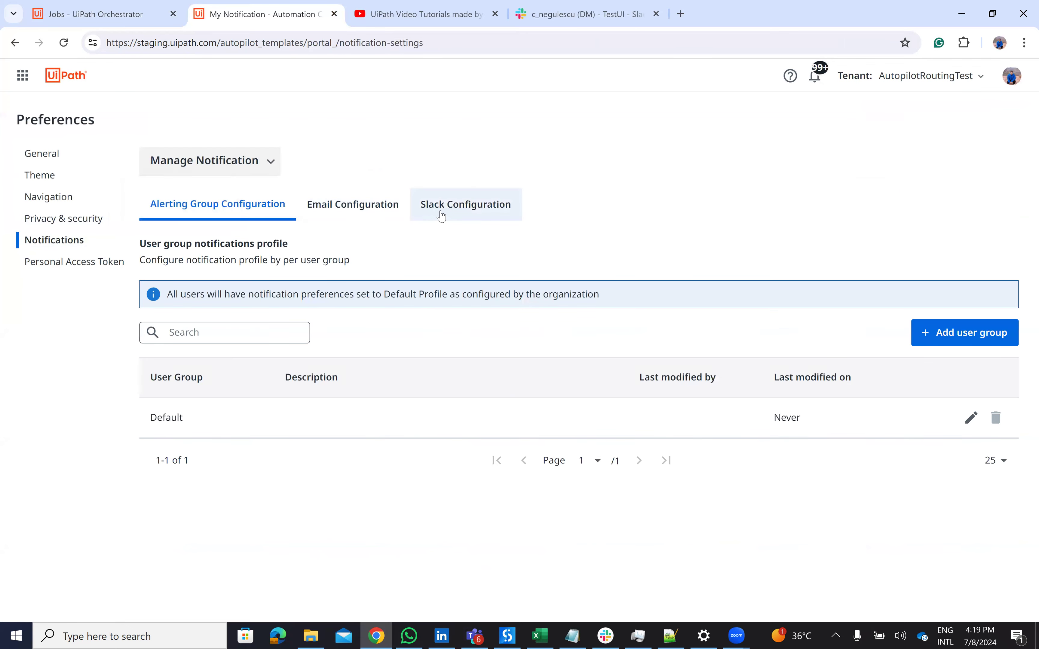
click(438, 218)
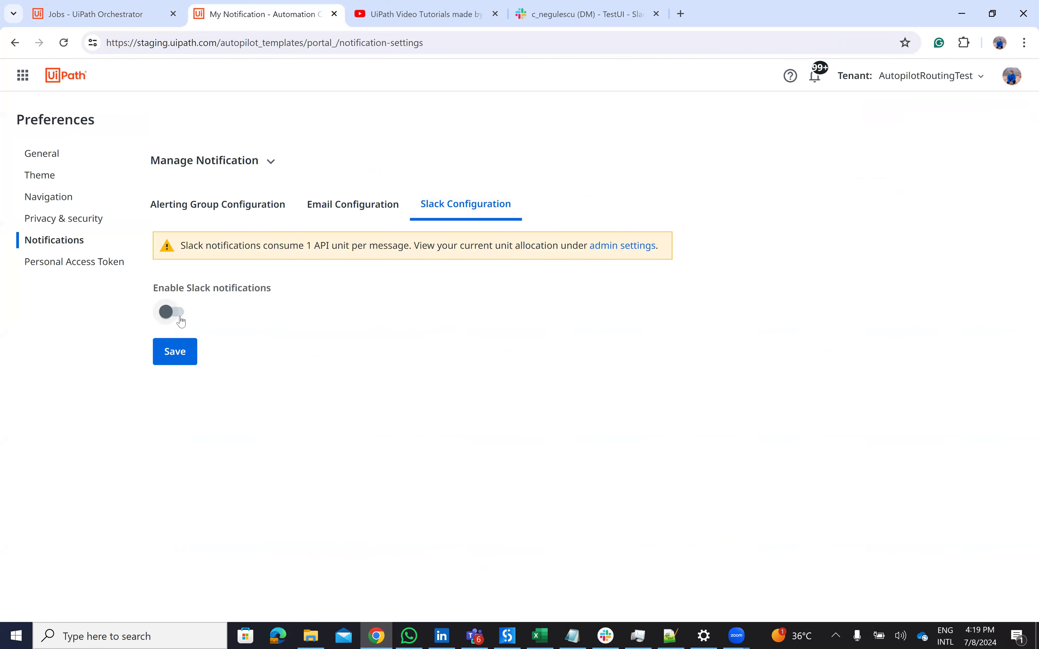
Enable Slack notifications and select the Yahoo account as the Slack connection.
click(181, 317)
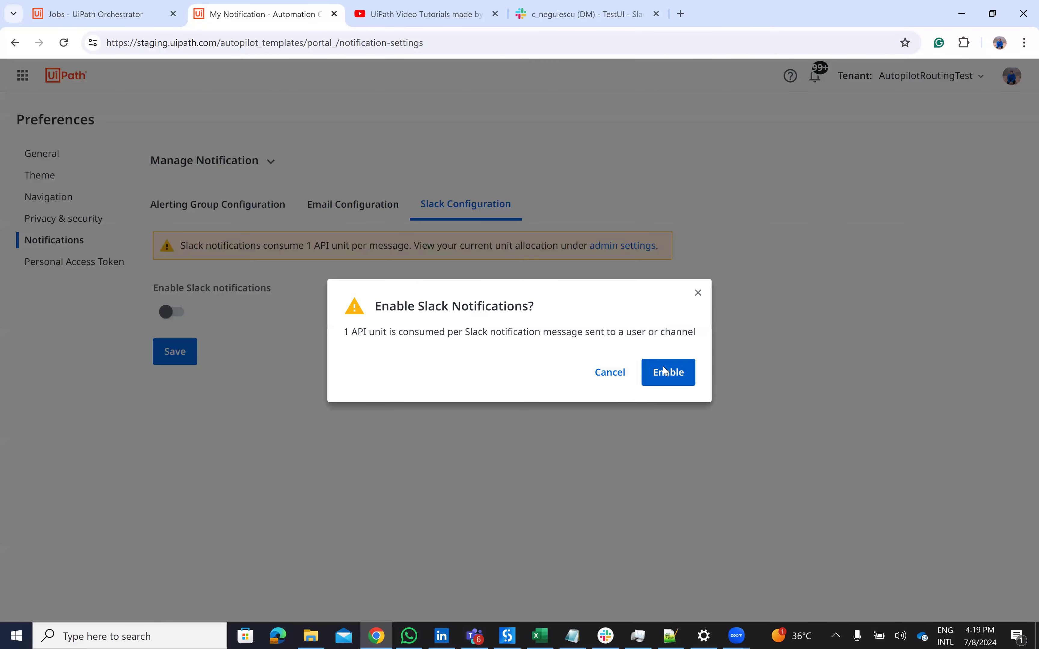
click(666, 372)
click(371, 411)
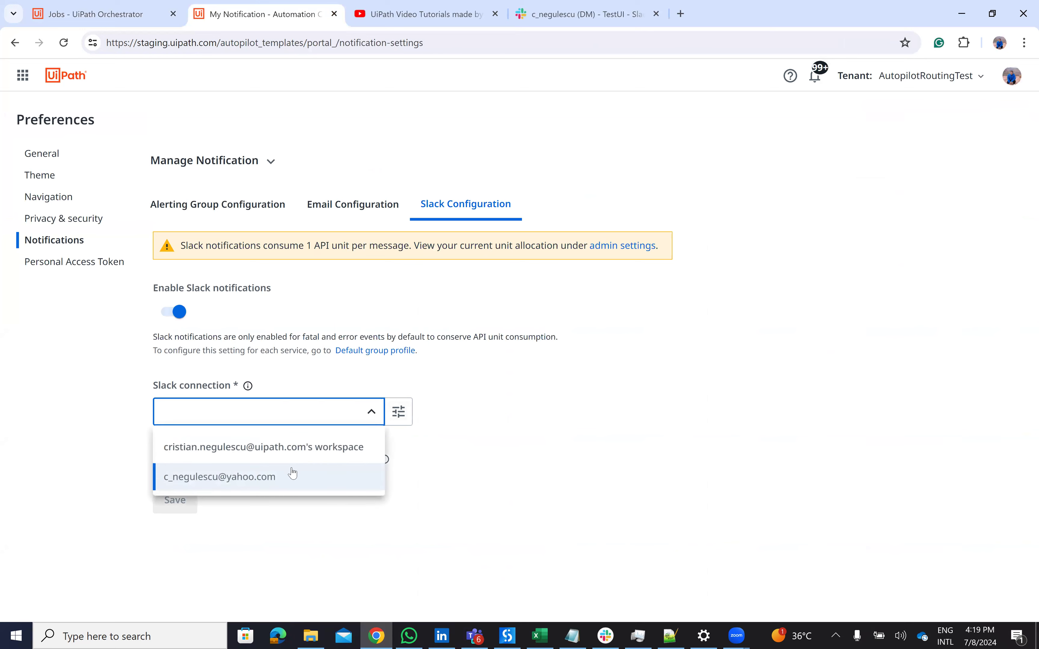
click(236, 486)
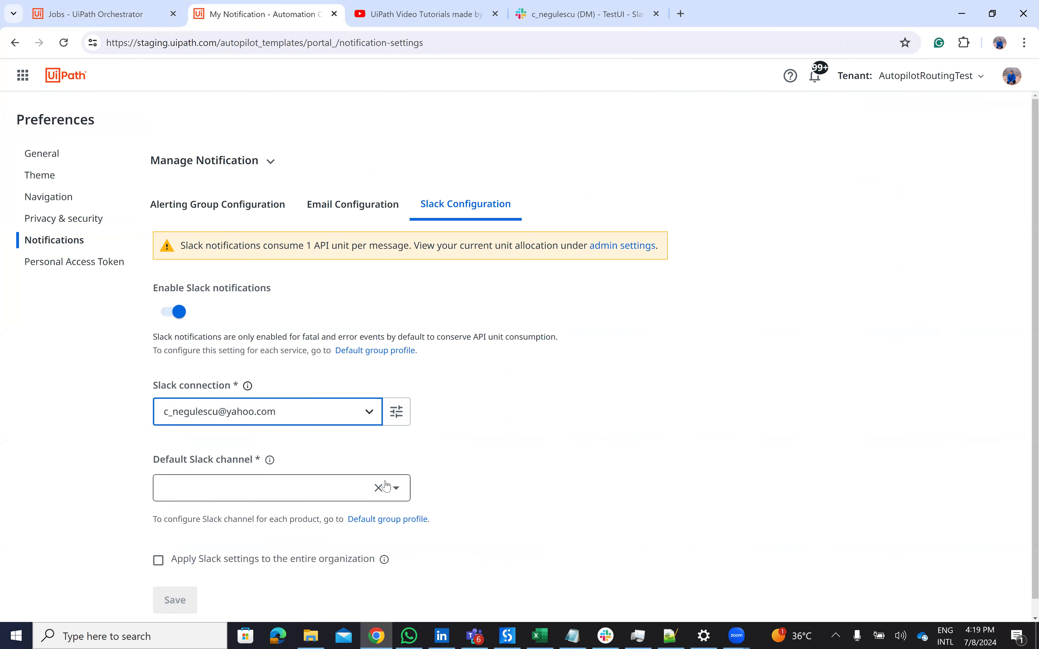
Look through the choices for the default Slack channel and check the channels available in the Slack workspace.
click(395, 488)
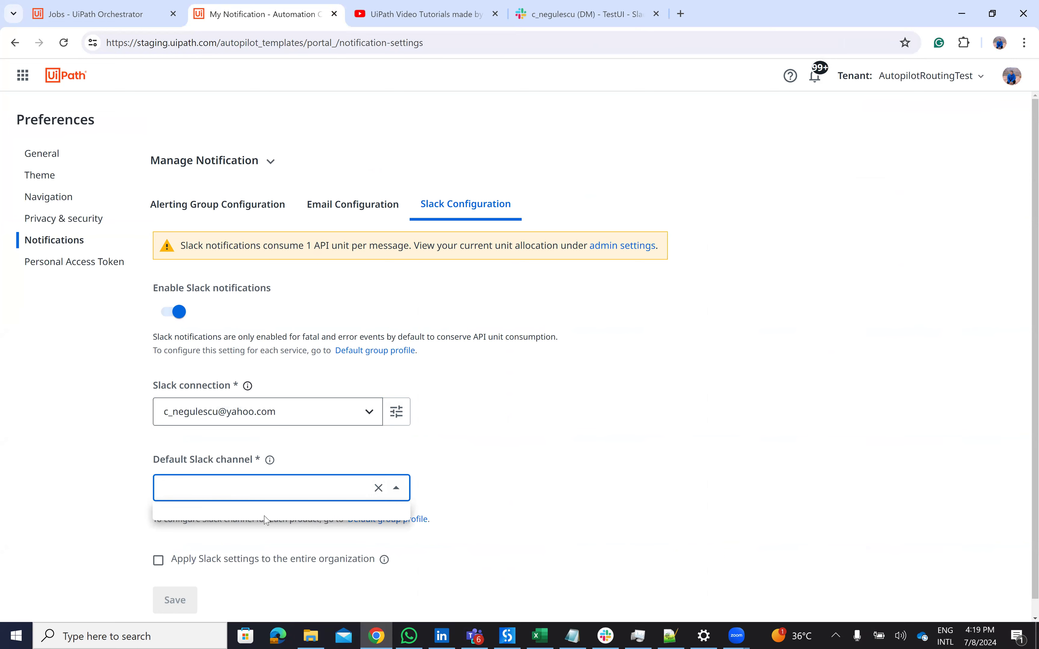
click(579, 17)
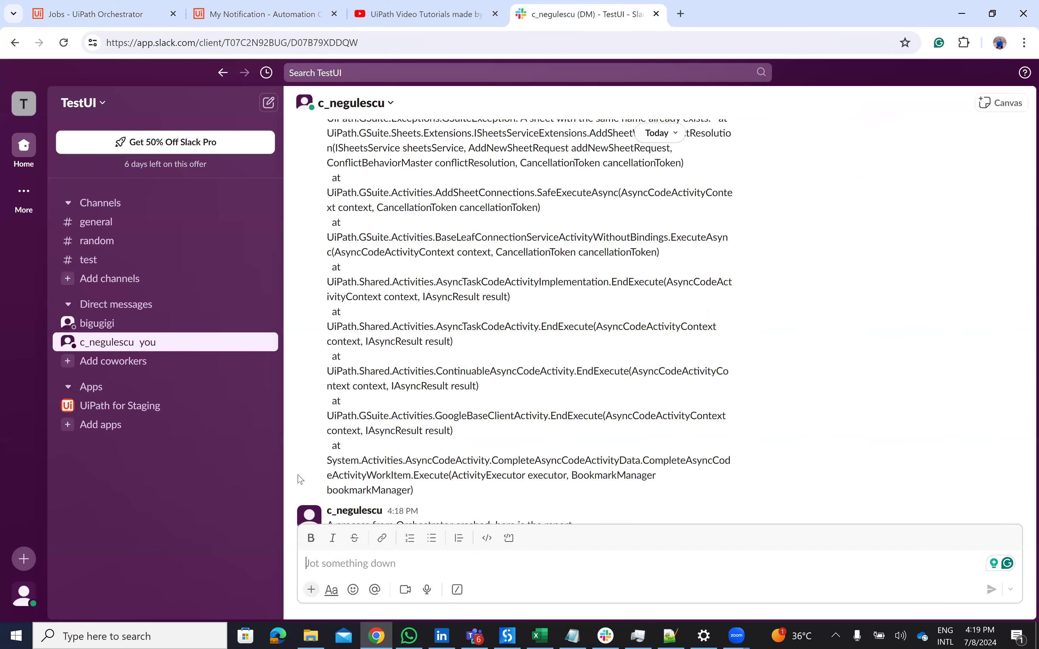
key(ctrl+2)
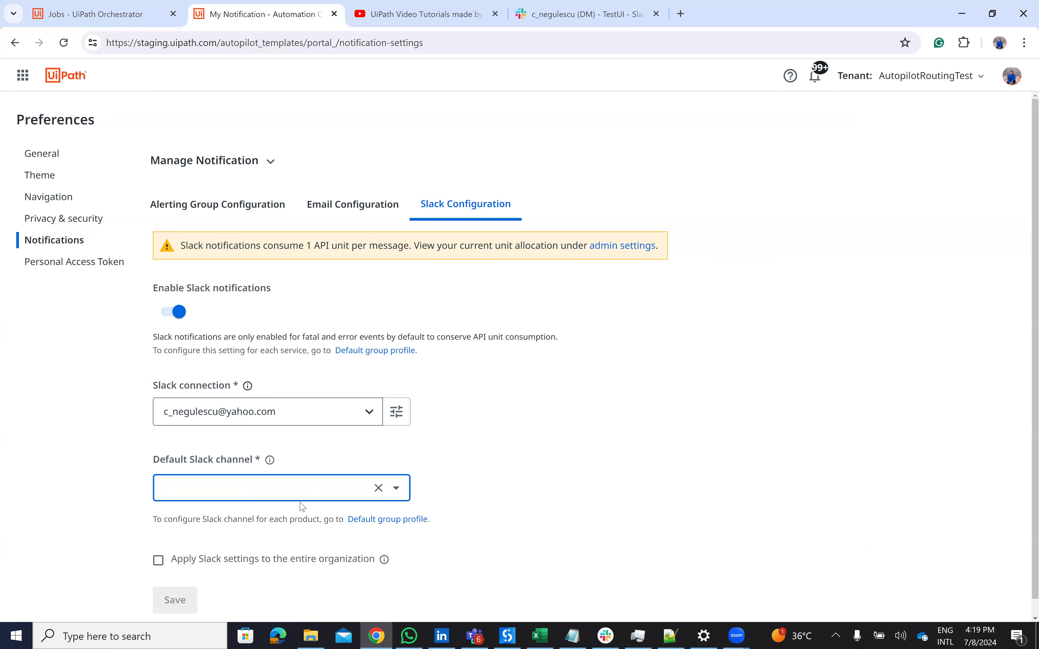
Try applying the Slack settings to the entire organization, and clear that option again.
click(157, 561)
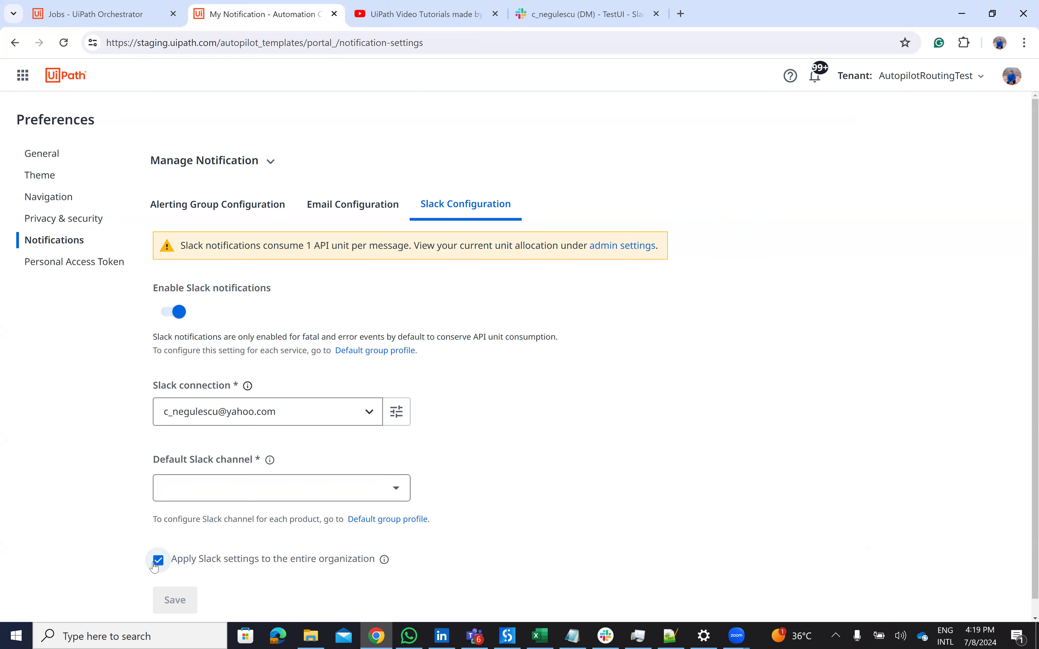
scroll(236, 526, down, 1)
click(160, 546)
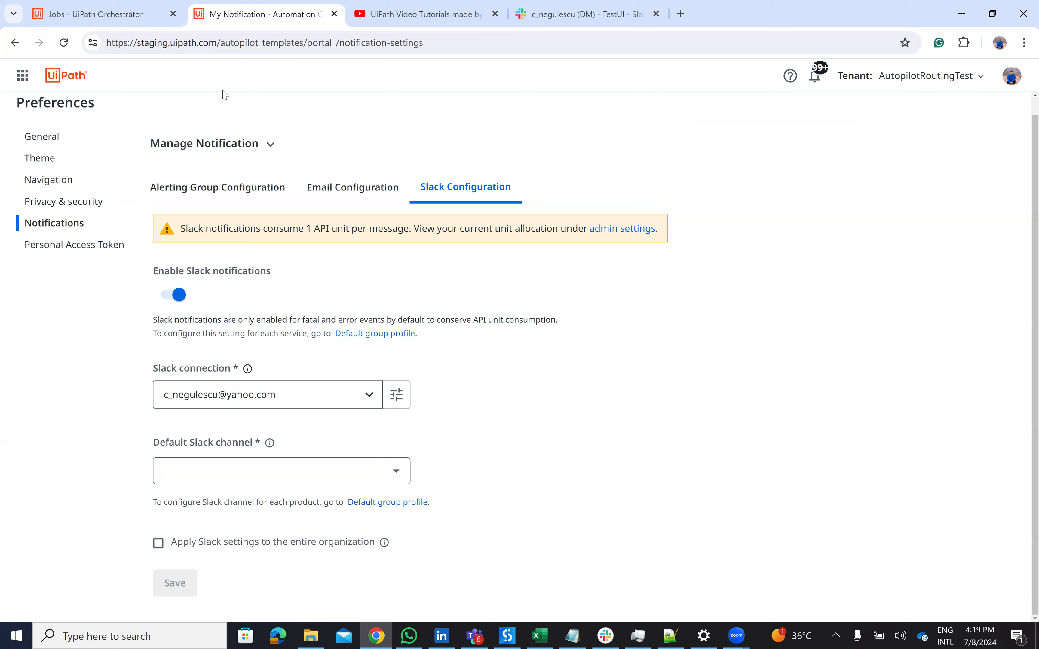
Revisit the Orchestrator jobs list and switch to YouTube to view the UiPath tutorial channel's latest videos.
click(137, 20)
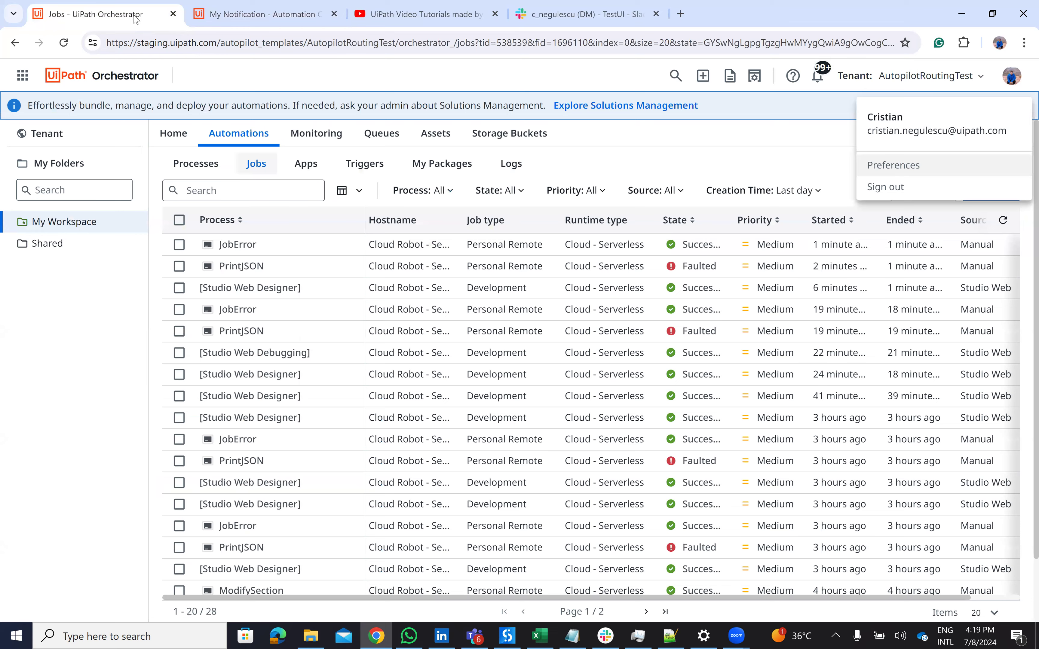
click(442, 6)
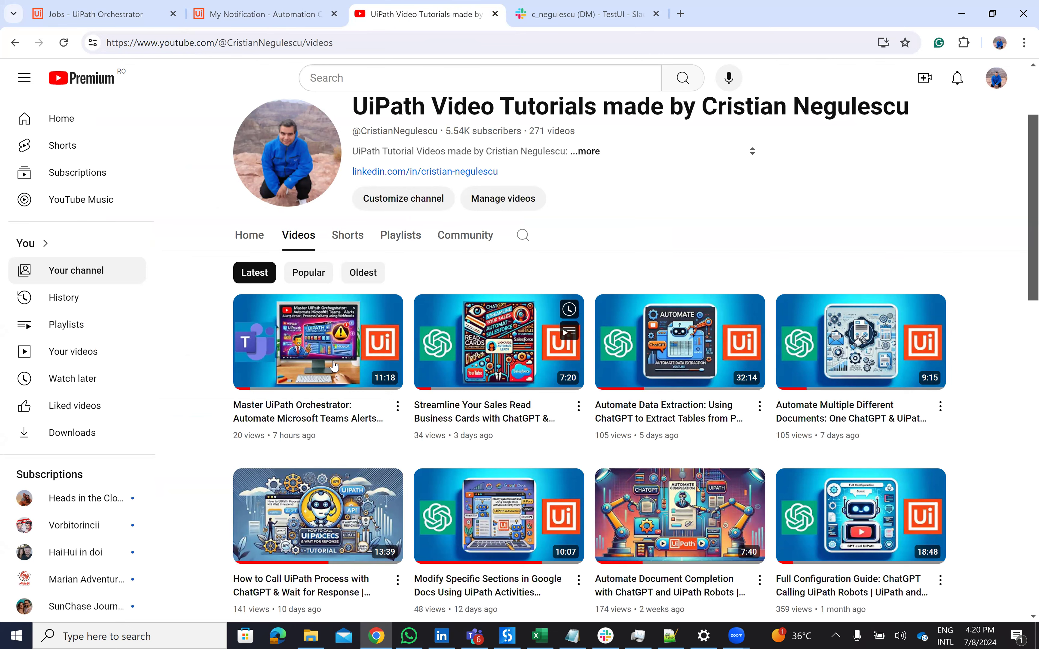
scroll(330, 352, down, 1)
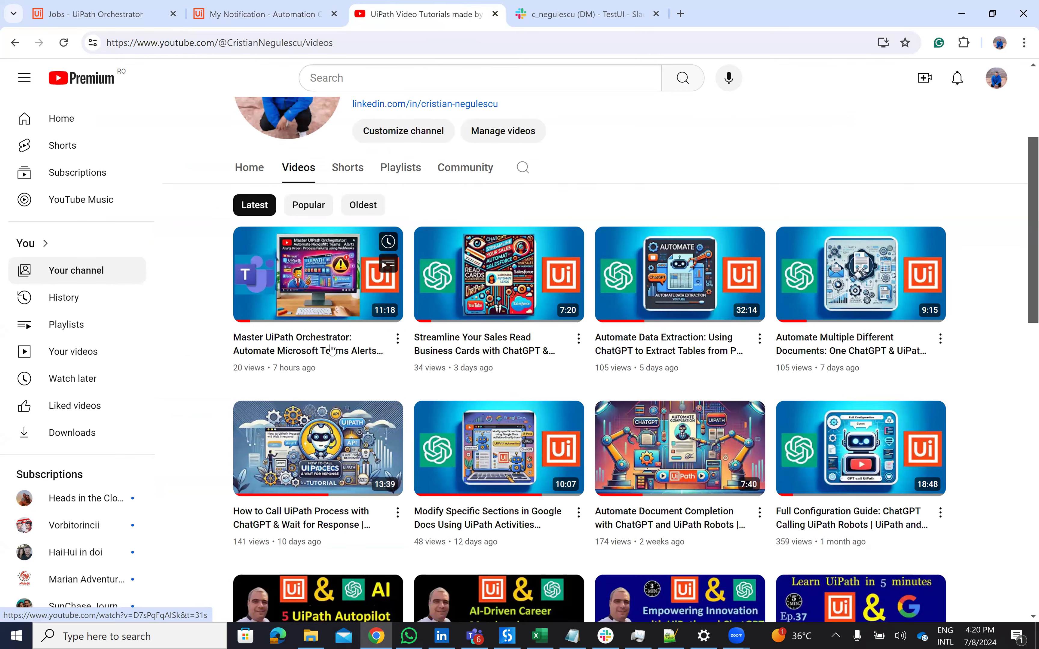